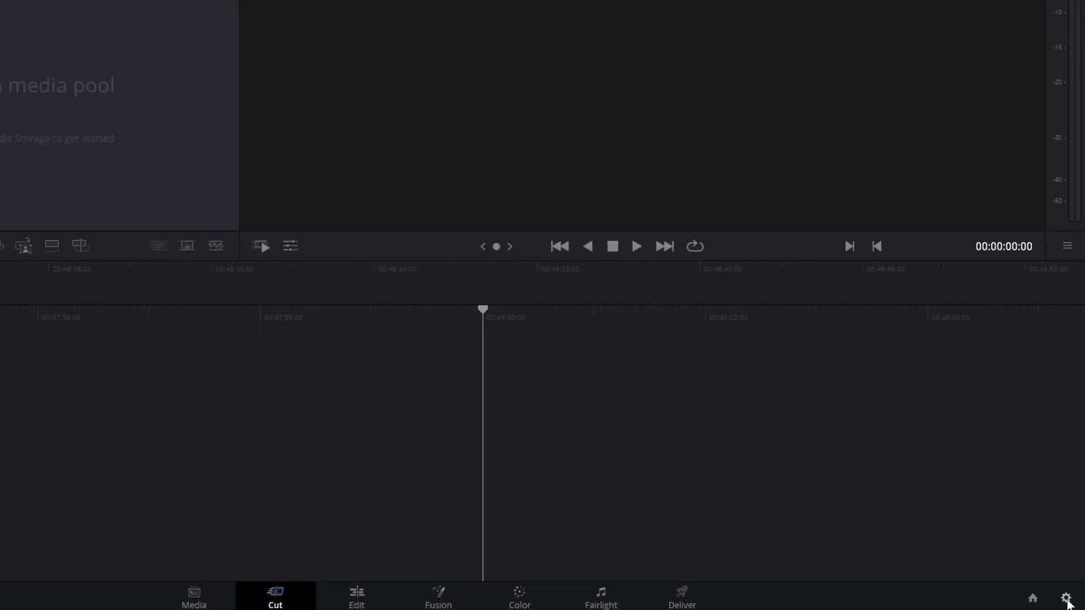
- Set the project's timeline resolution to 1920 x 1080 HD and make the current settings the default preset
click(1065, 599)
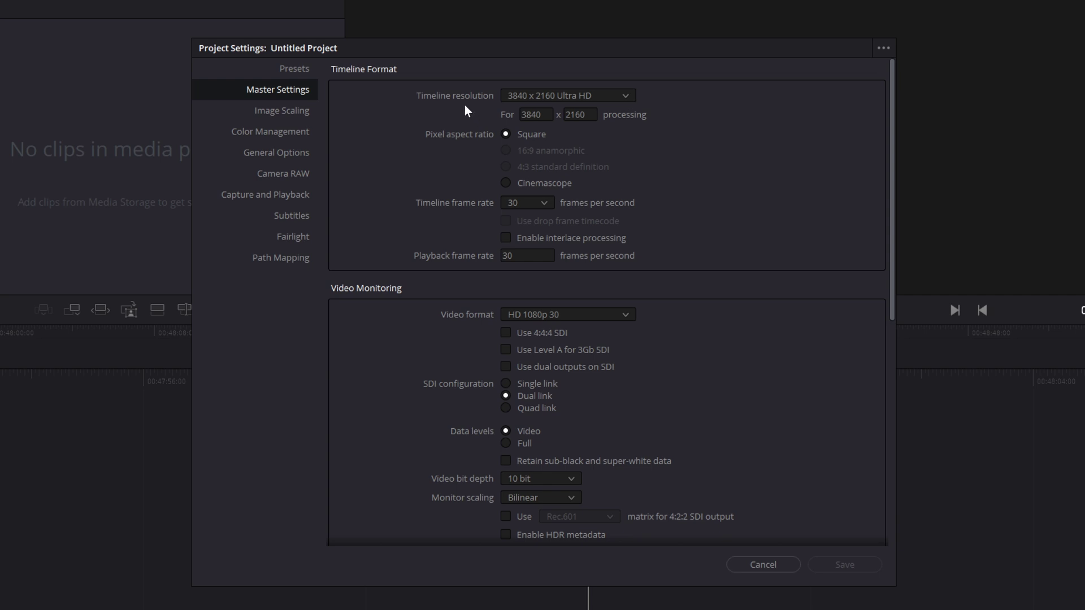
click(606, 101)
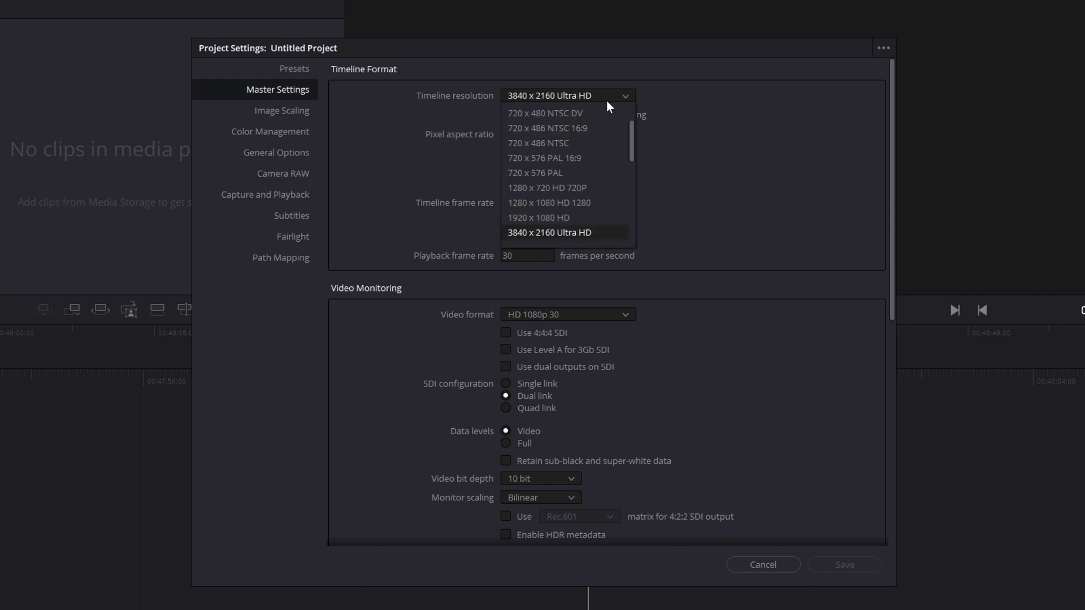
click(547, 216)
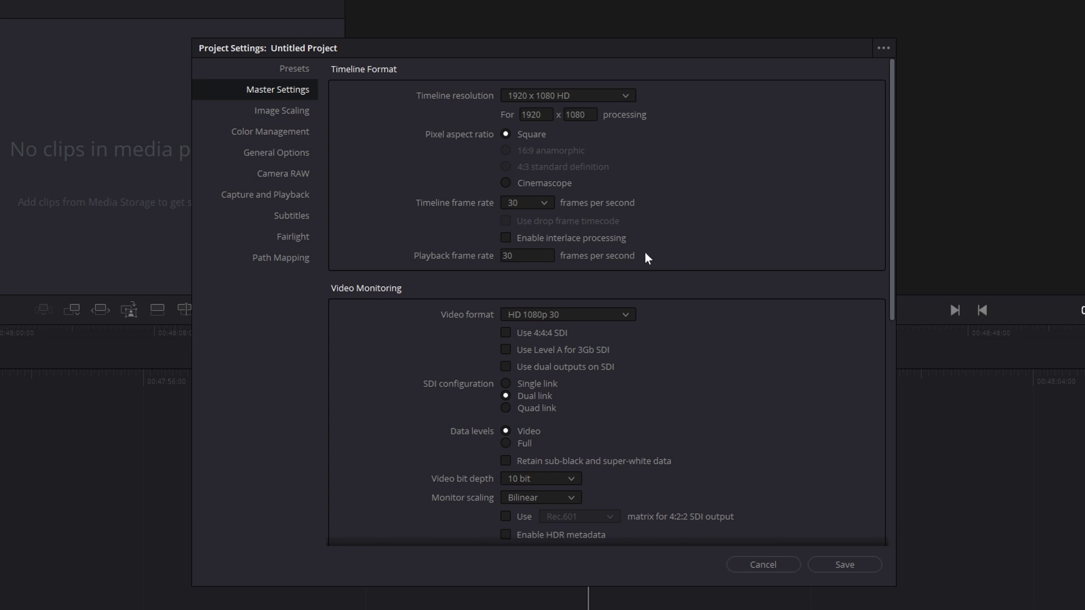
click(883, 50)
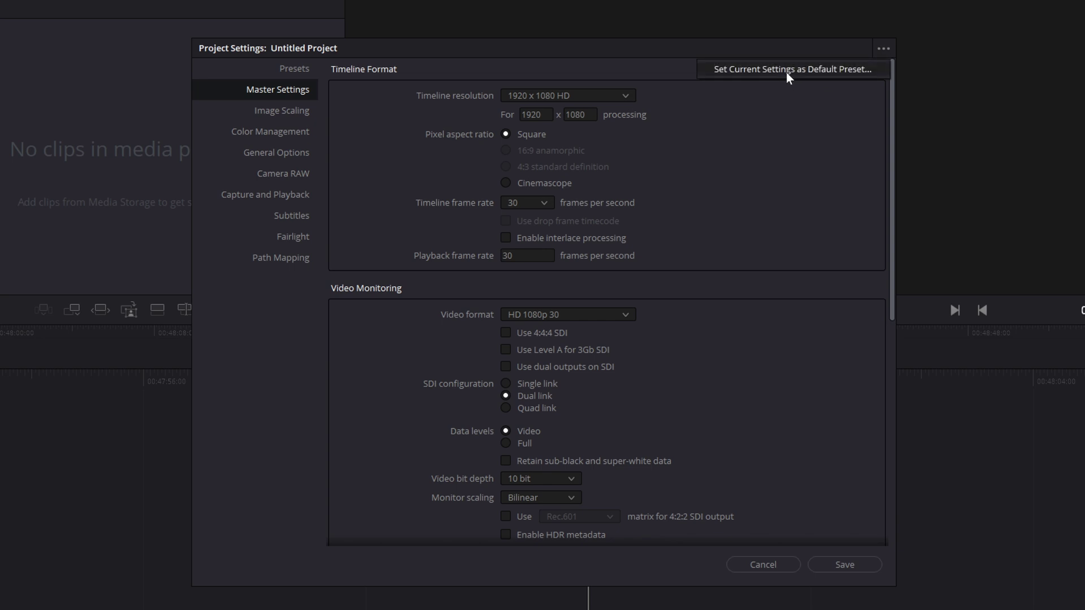
click(820, 75)
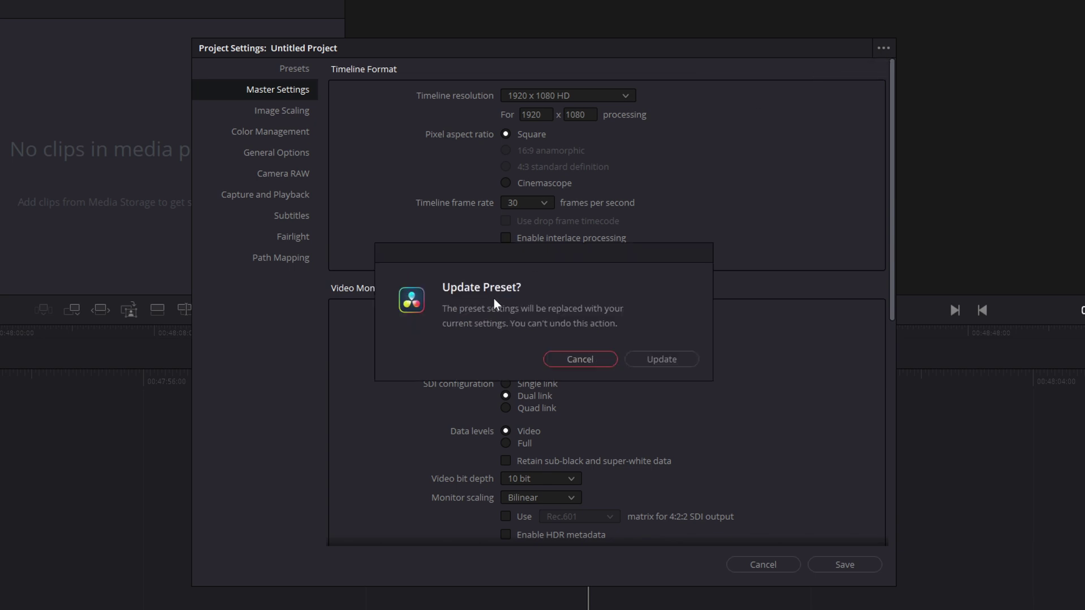
click(647, 363)
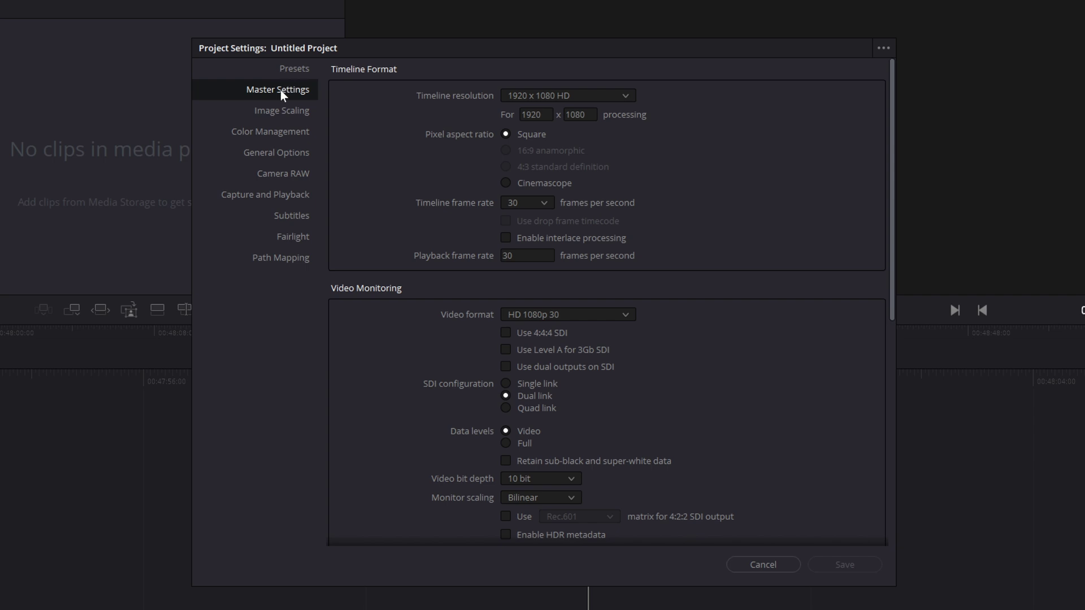
- Set the timeline resolution to 3840 x 2160 Ultra HD and the timeline frame rate to 25 frames per second
click(609, 97)
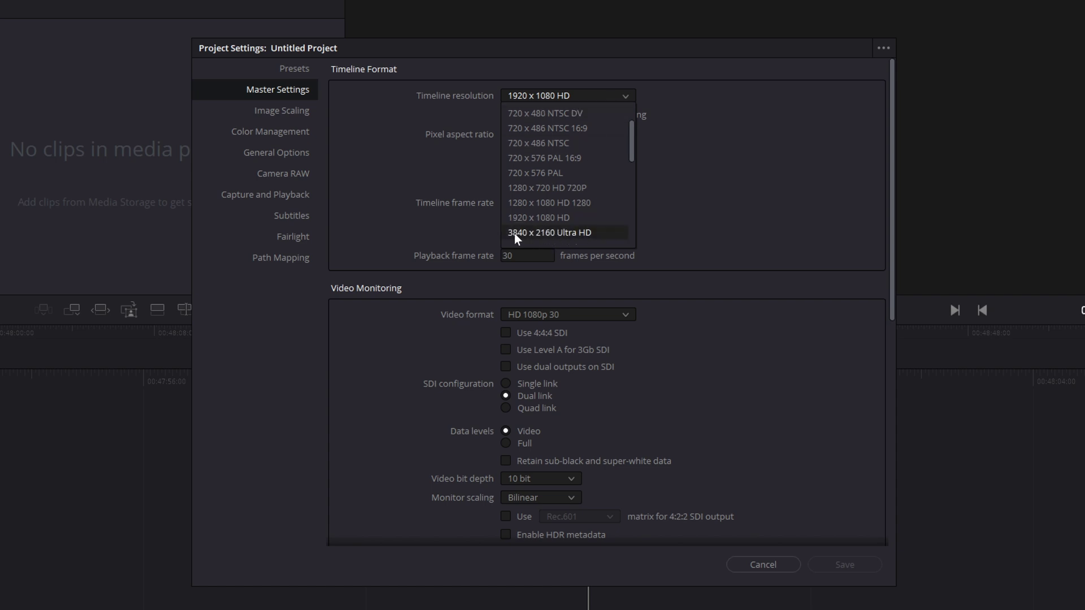
click(550, 233)
click(535, 204)
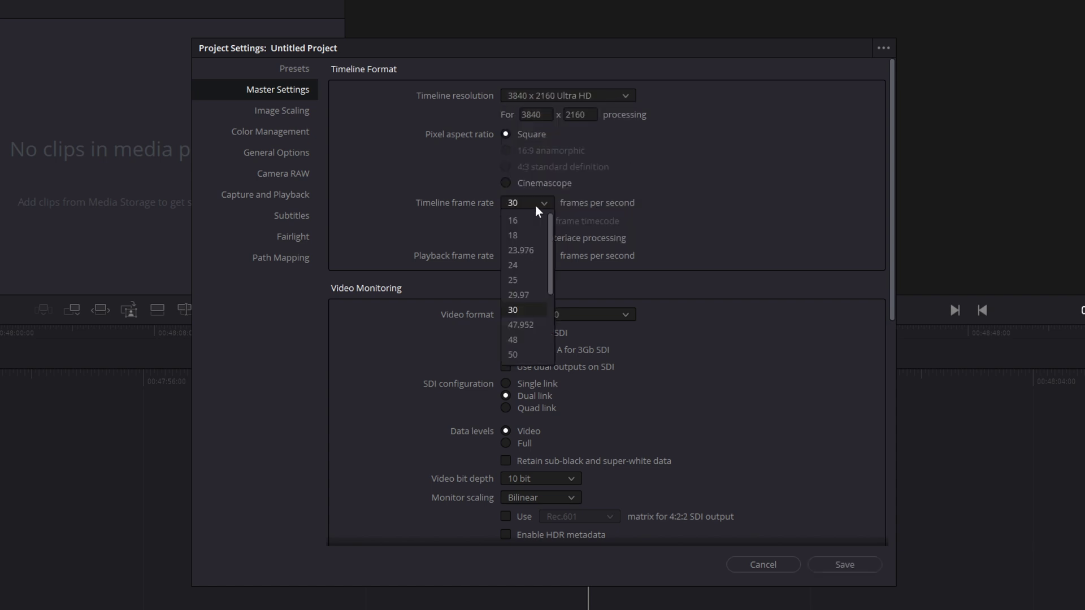
click(523, 280)
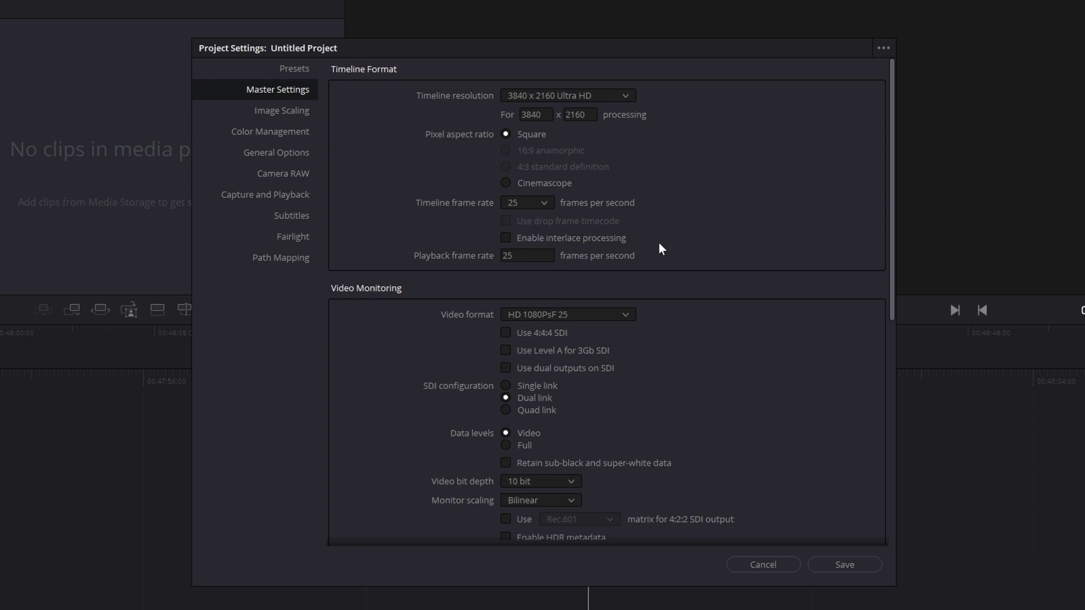
- Save the project settings as a new preset named "4k 25" and load that preset
click(297, 70)
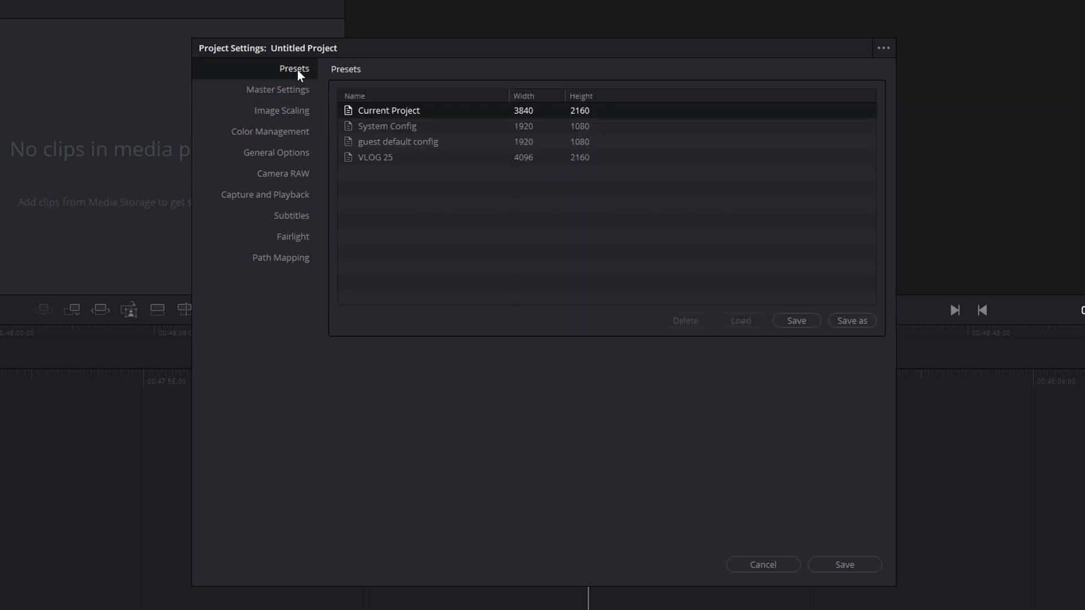
click(795, 321)
click(852, 321)
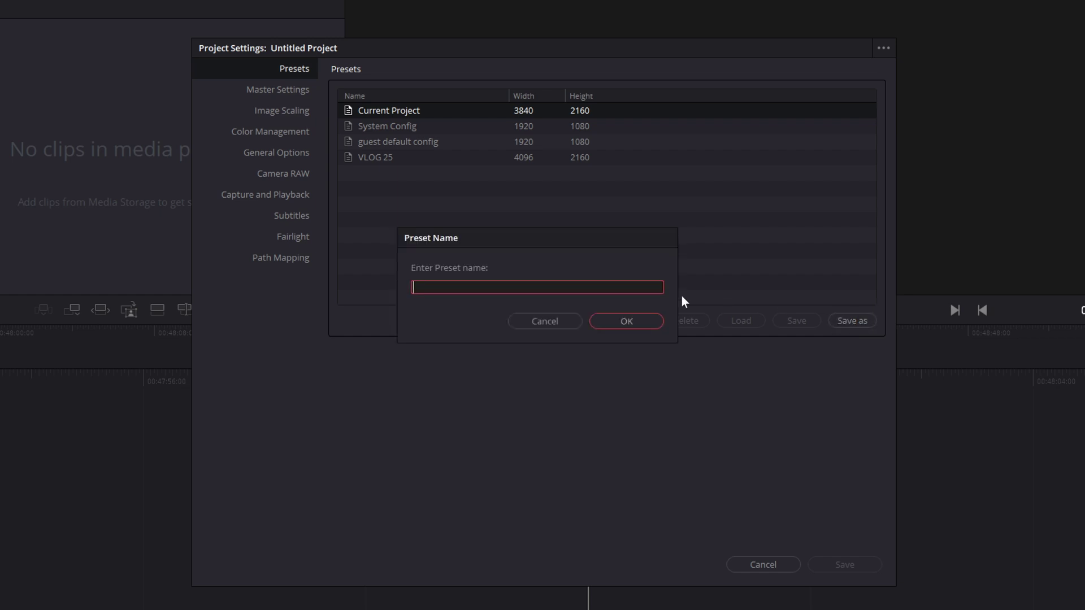
text(4k 25)
click(642, 320)
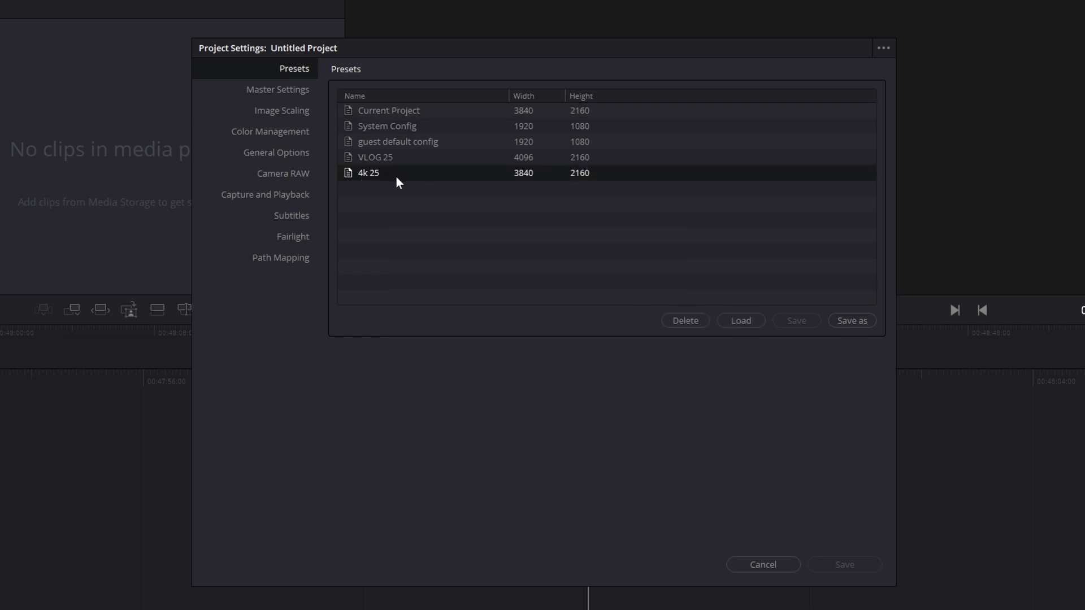
click(739, 320)
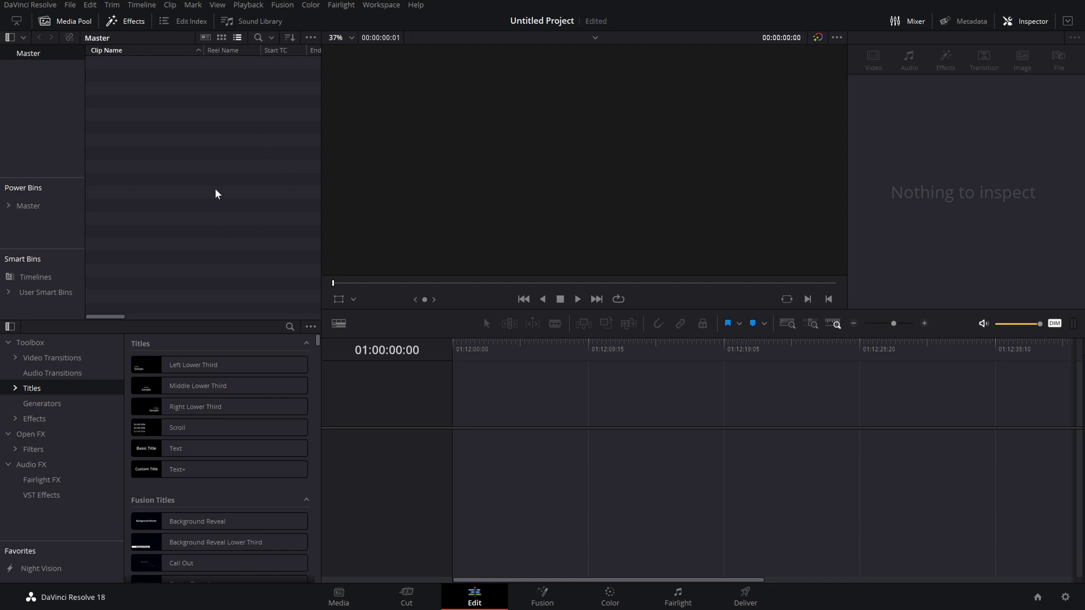
right_click(223, 177)
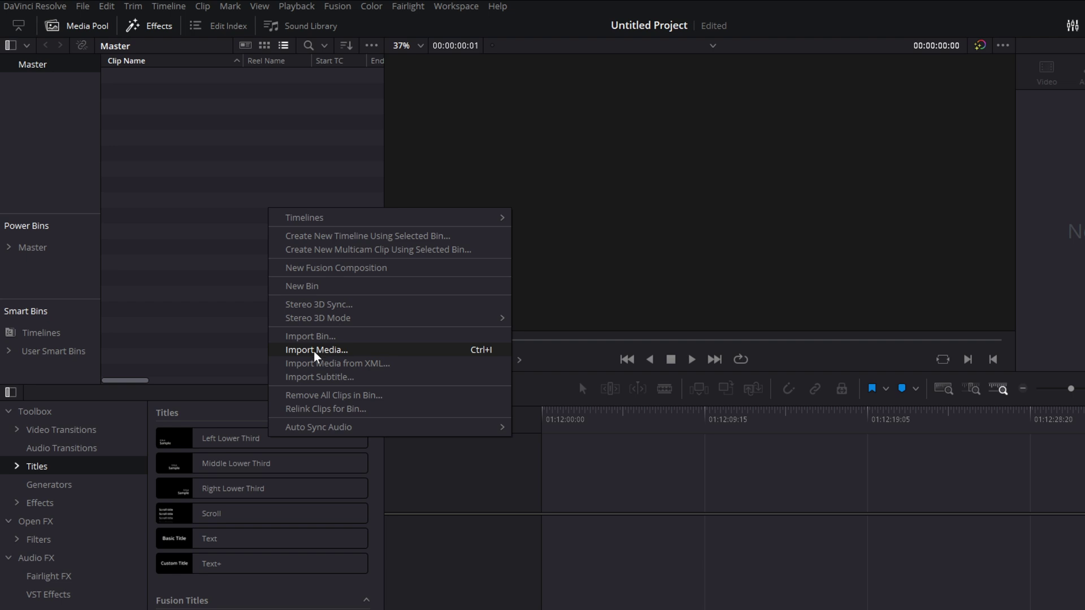
click(238, 306)
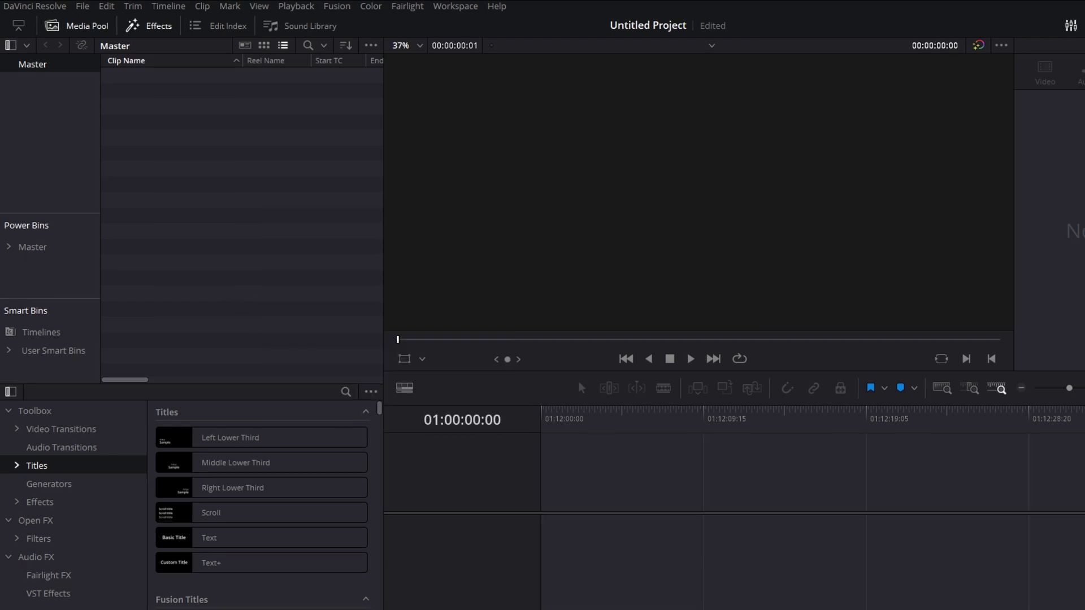
key(alt+Tab)
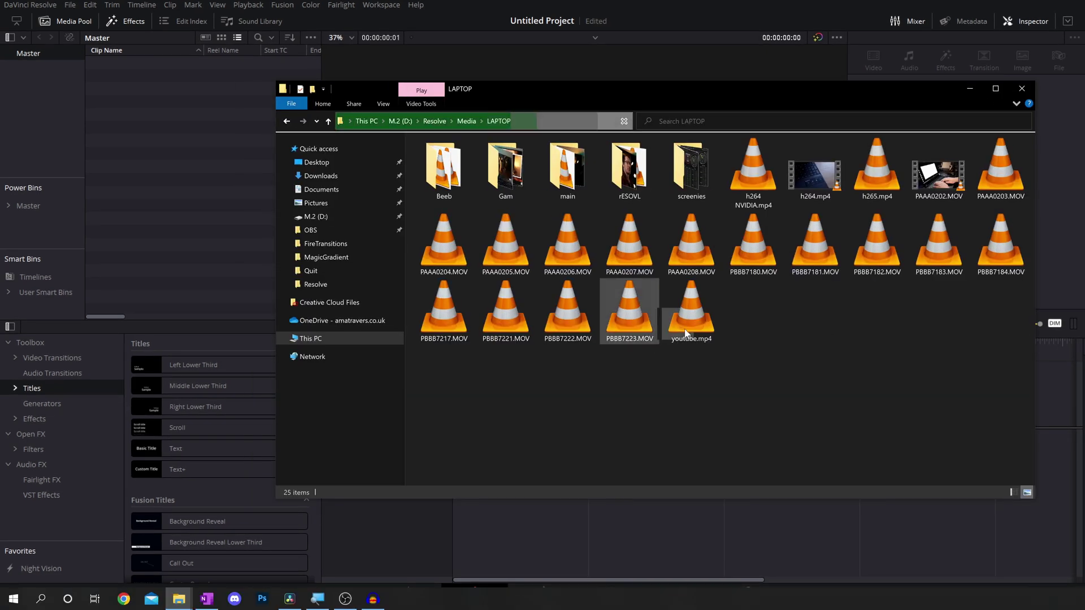
drag(944, 435, 736, 335)
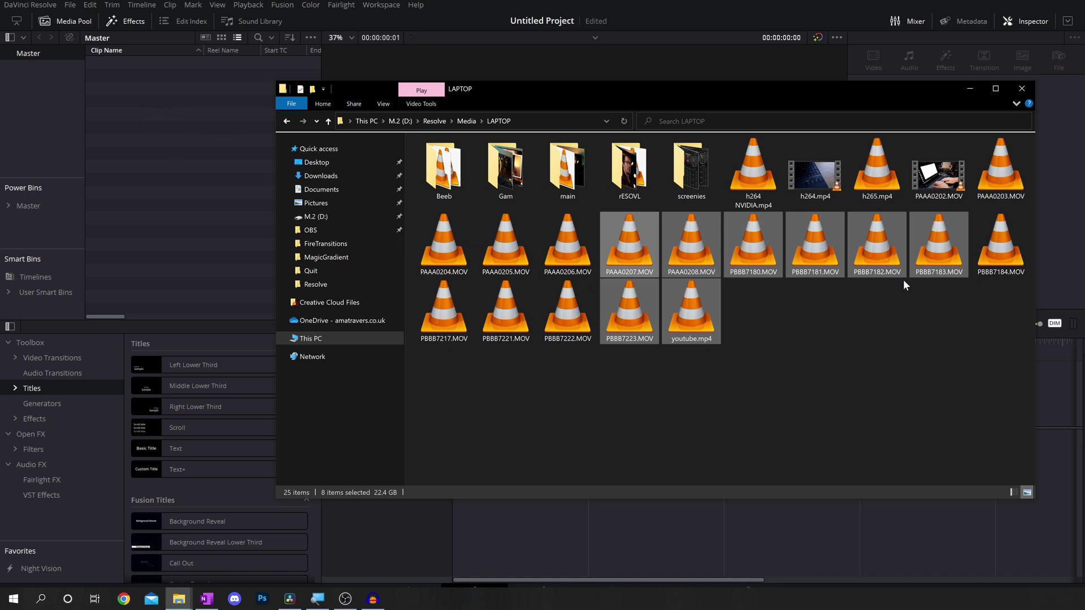
click(733, 379)
- Import the LAPTOP folder from File Explorer's Media folder into the Master bin, keeping its subfolders as bins
click(466, 121)
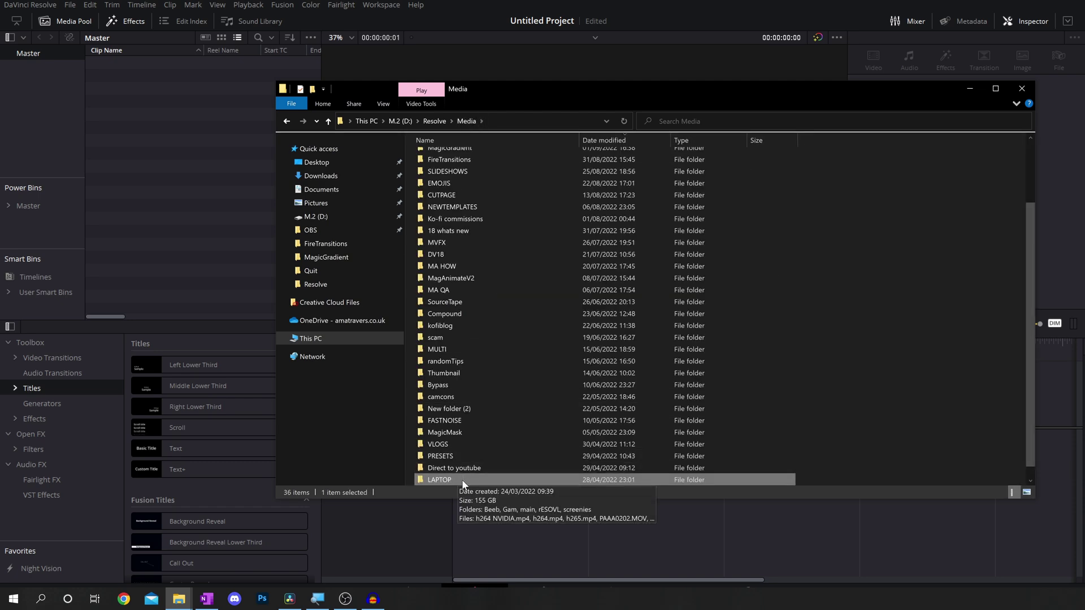
drag(453, 480, 204, 173)
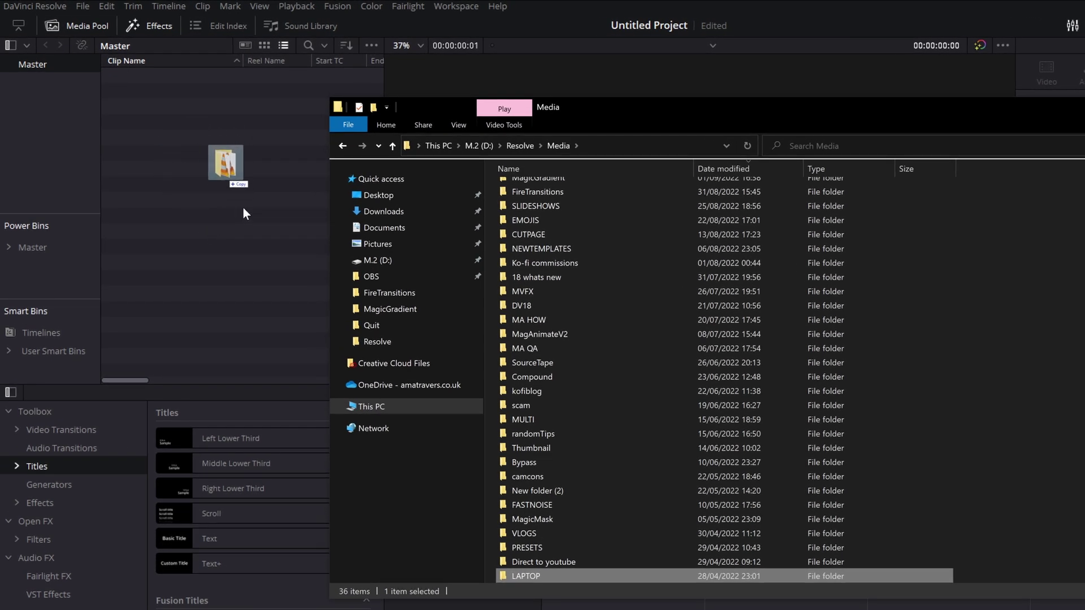
drag(243, 208, 42, 140)
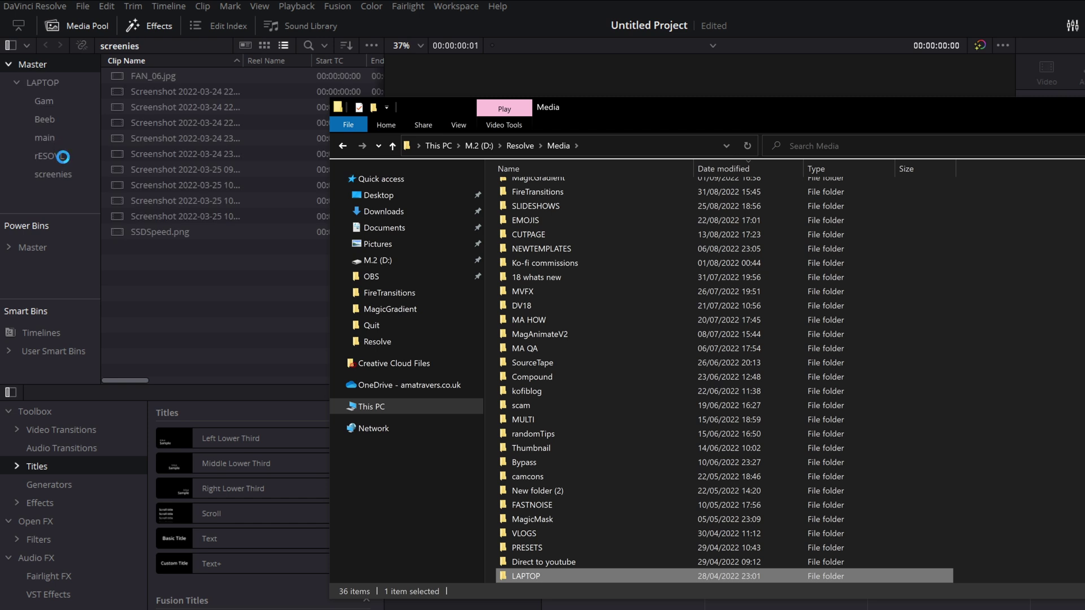
- Examine the clips in the imported LAPTOP bins individually and all together, finishing in the Beeb bin
click(53, 174)
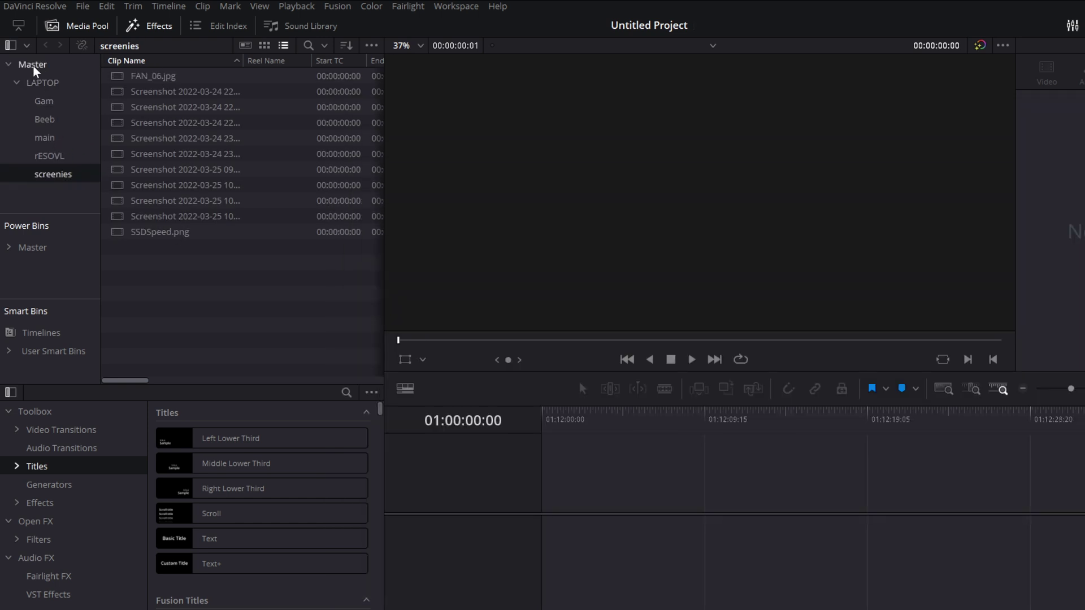
click(34, 82)
scroll(218, 248, down, 5)
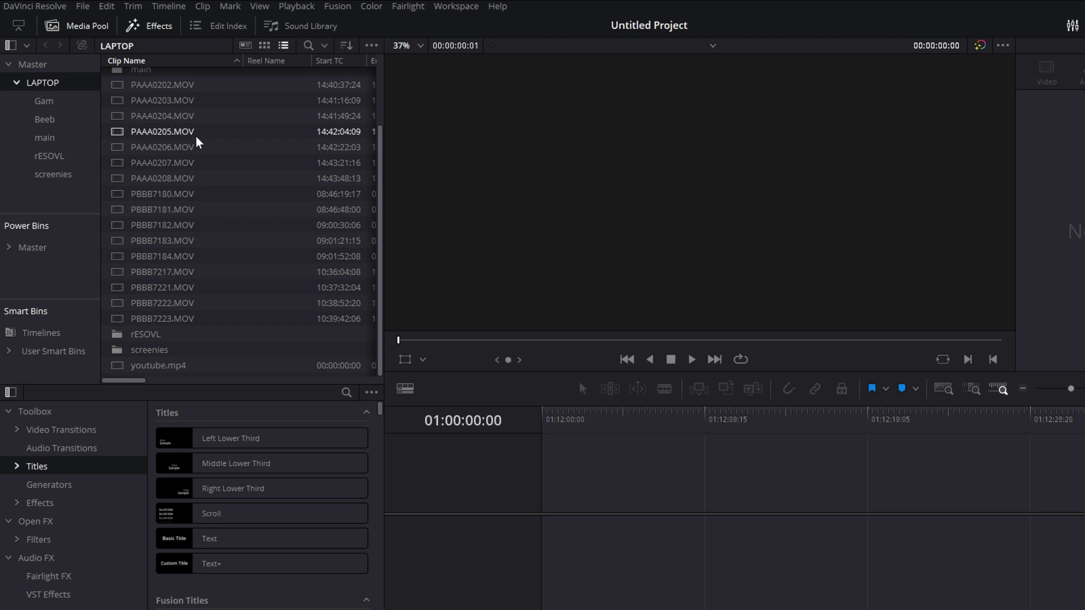
scroll(198, 170, up, 4)
click(44, 102)
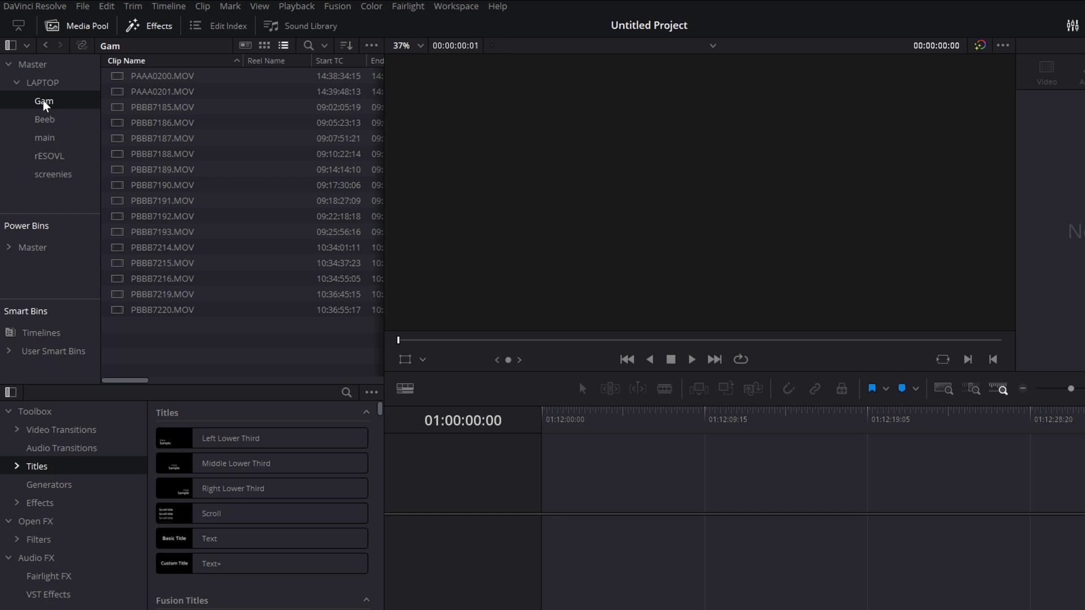
click(41, 123)
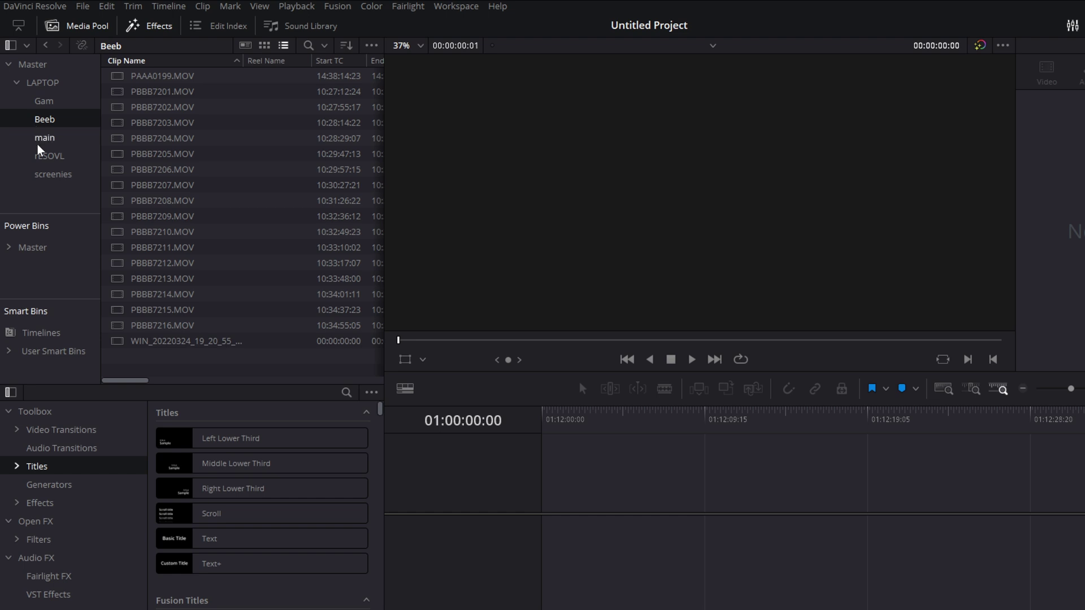
drag(56, 195, 19, 86)
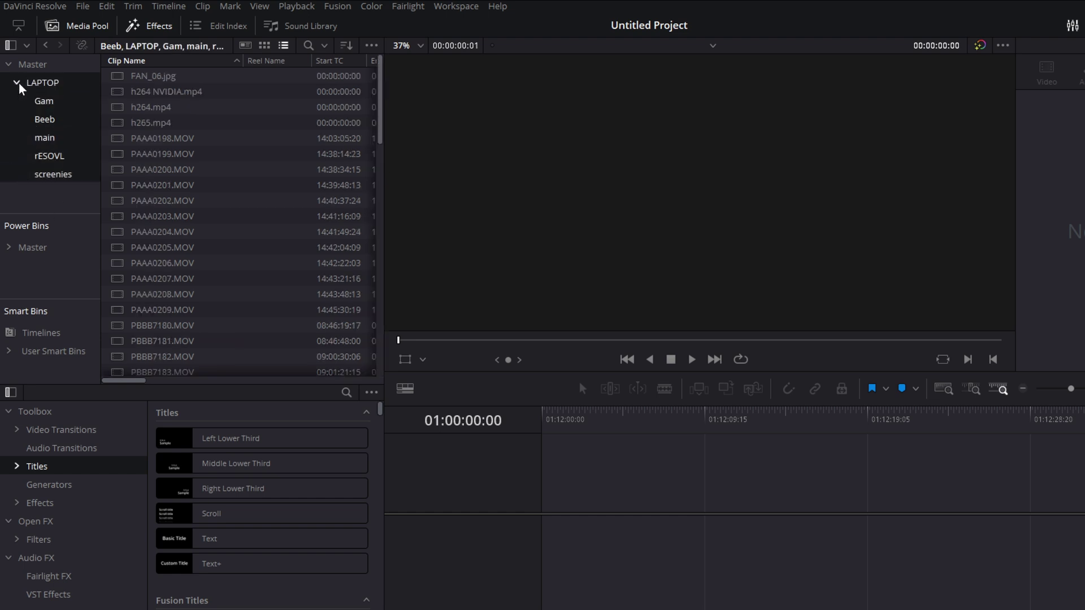
click(34, 119)
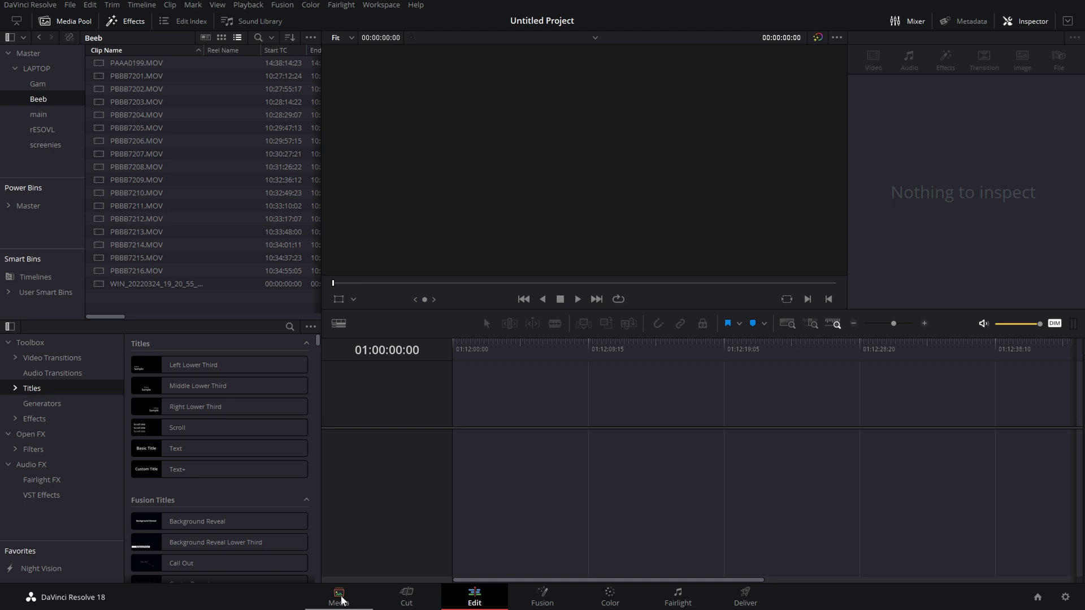
- Go to the Media page and browse the SSD (E:) and HDD (F:) drives in the media storage
click(340, 602)
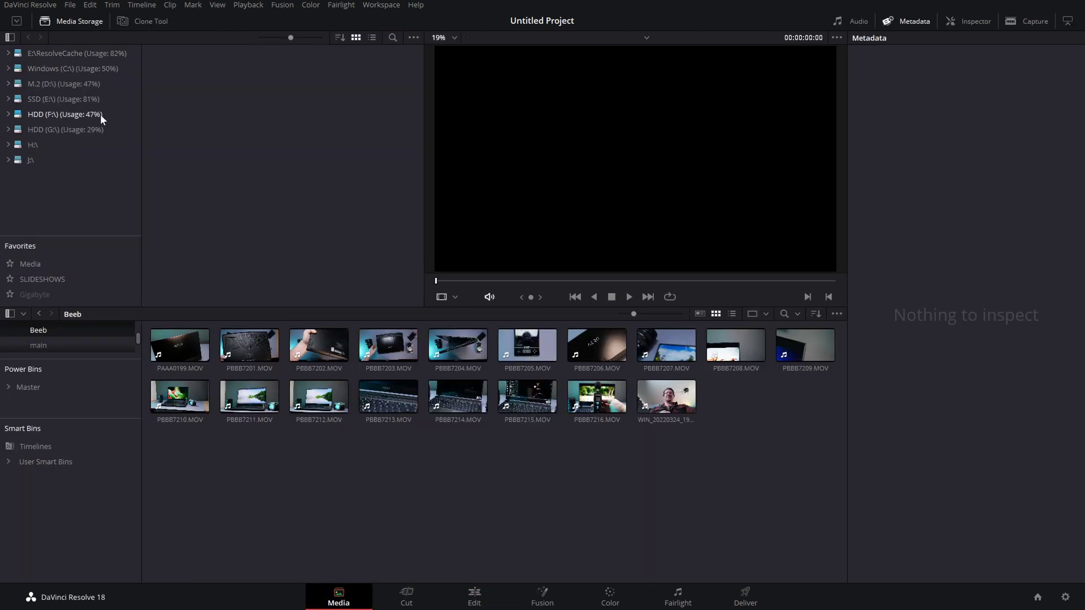
click(36, 100)
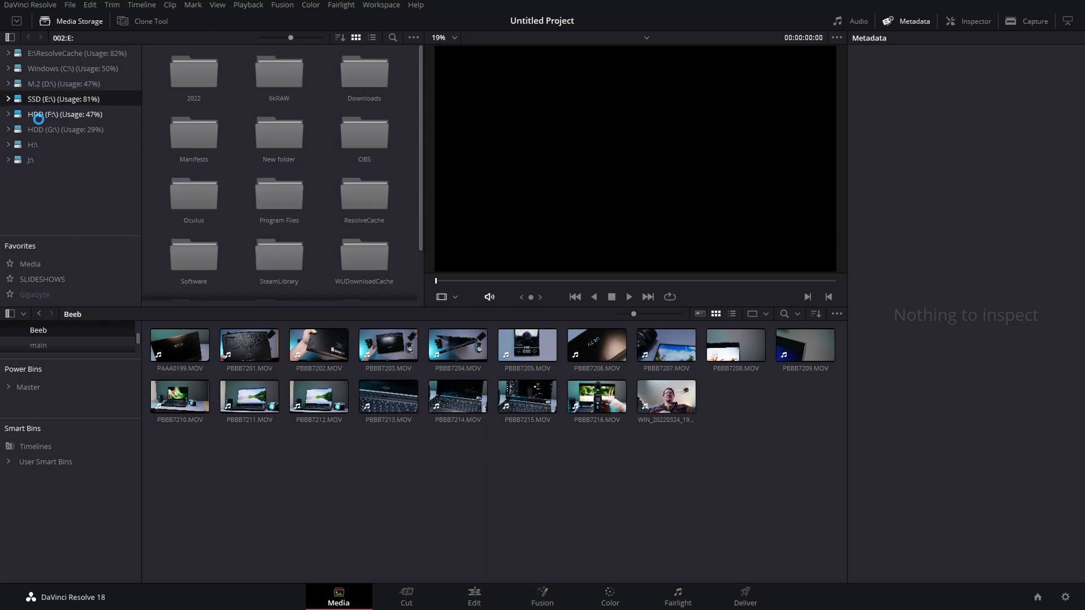
click(39, 116)
click(48, 101)
- Bring the SourceTape and randomTips folders from File Explorer's Media folder into the media storage browser
key(alt+Tab)
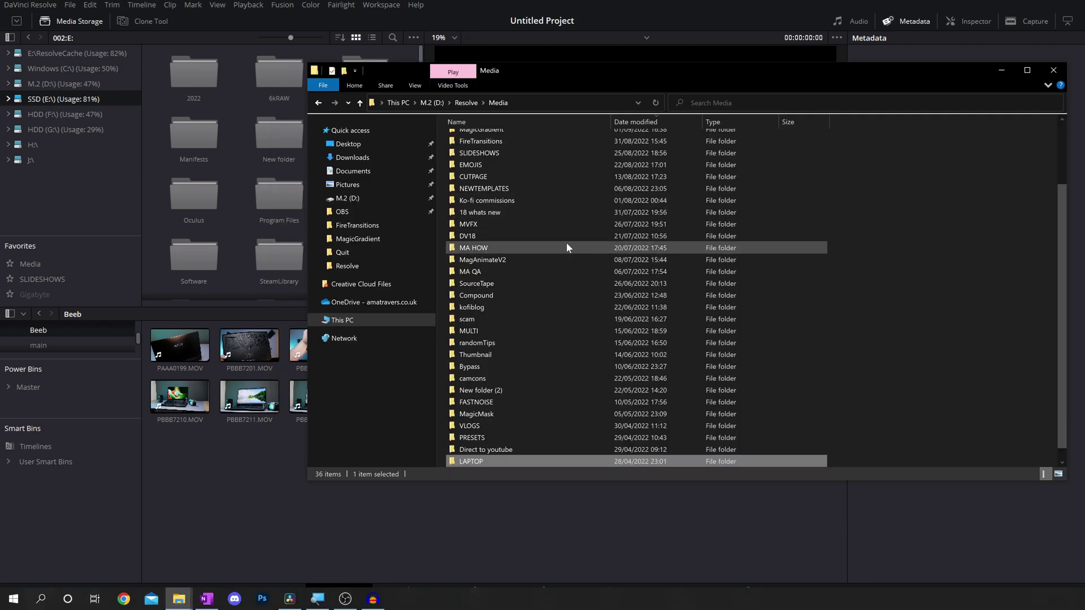
click(484, 284)
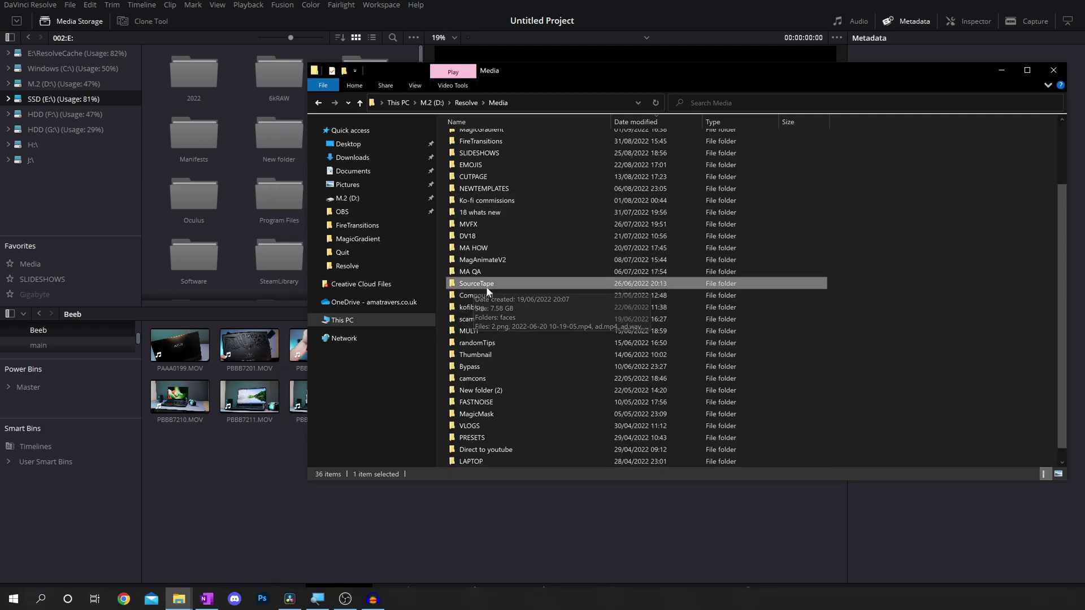
drag(505, 288, 235, 162)
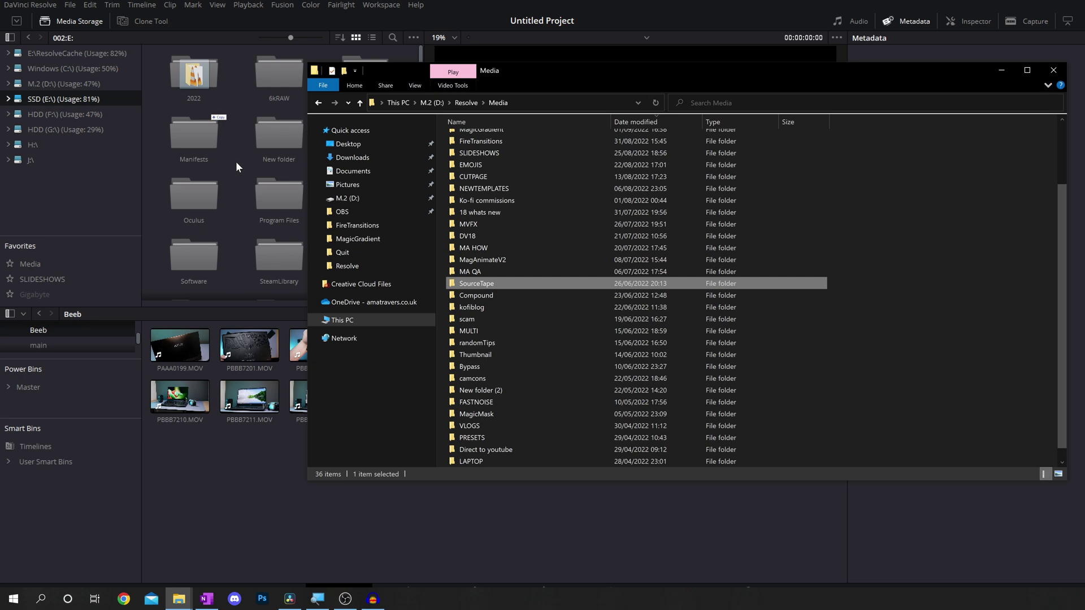
click(230, 213)
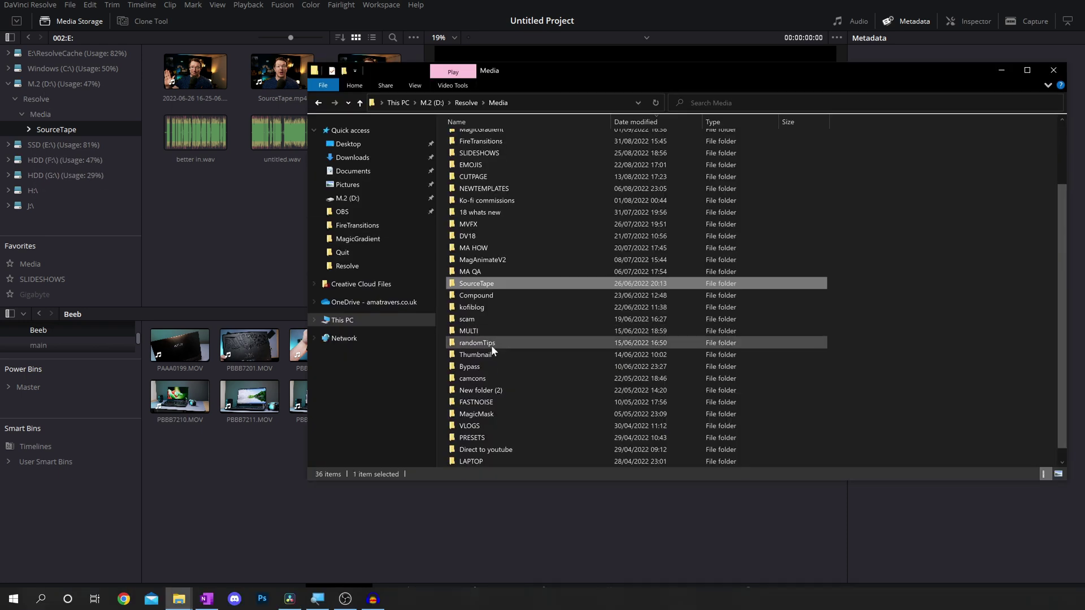
drag(490, 343, 223, 243)
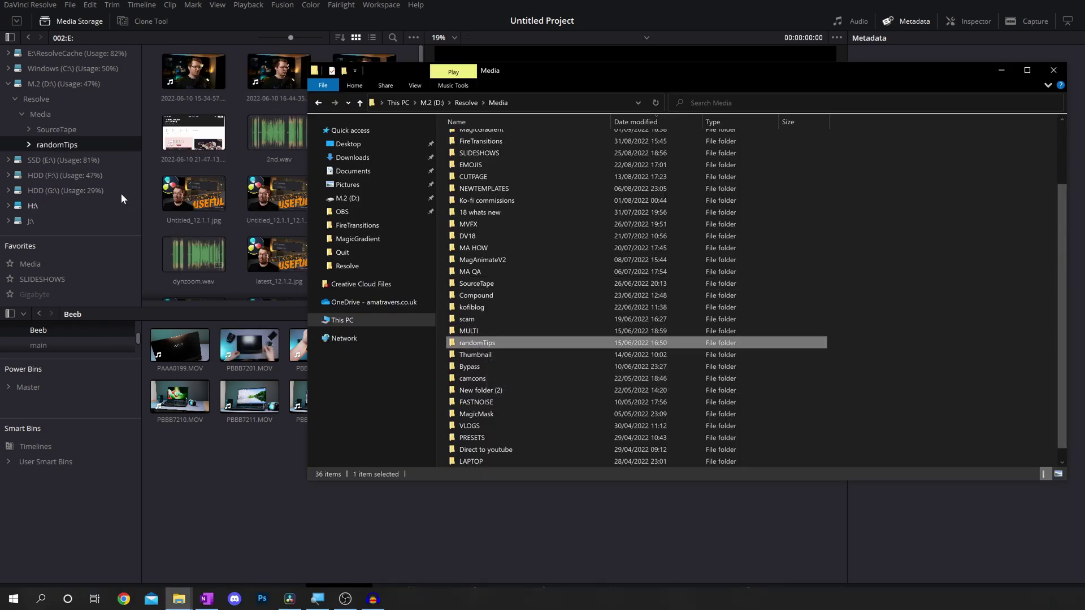
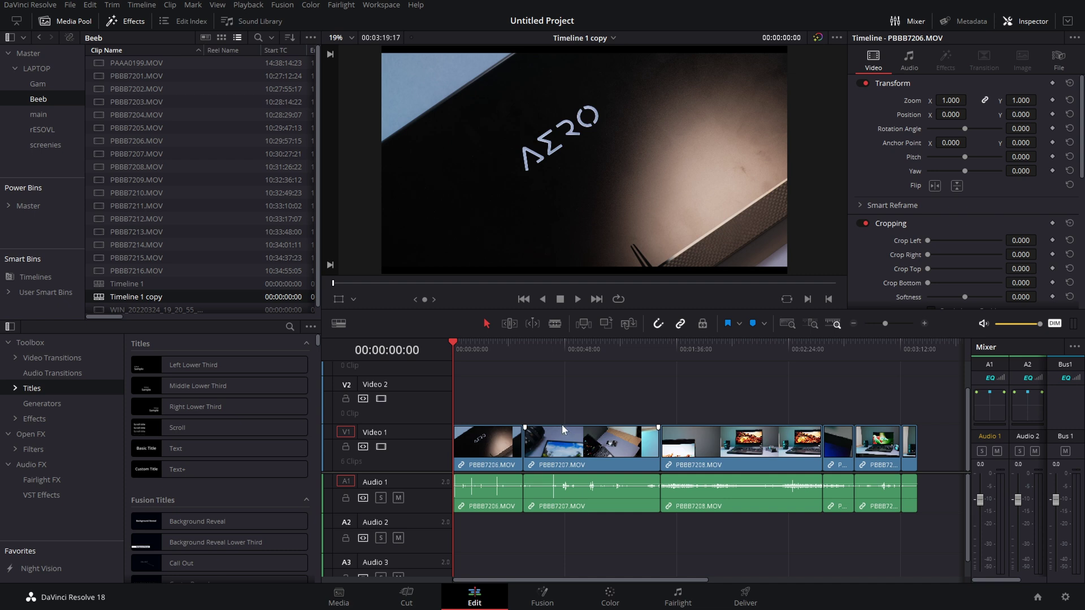
- Rename the duplicated timeline "Timeline 1 copy" in the Beeb bin as "portrait"
click(152, 297)
click(160, 297)
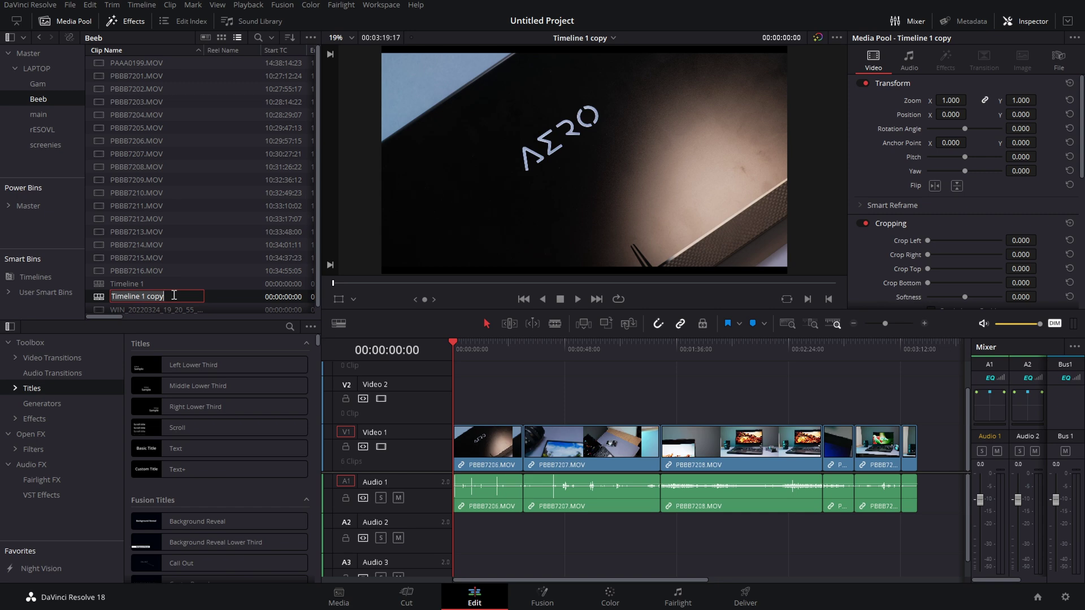
text(portrait)
key(Return)
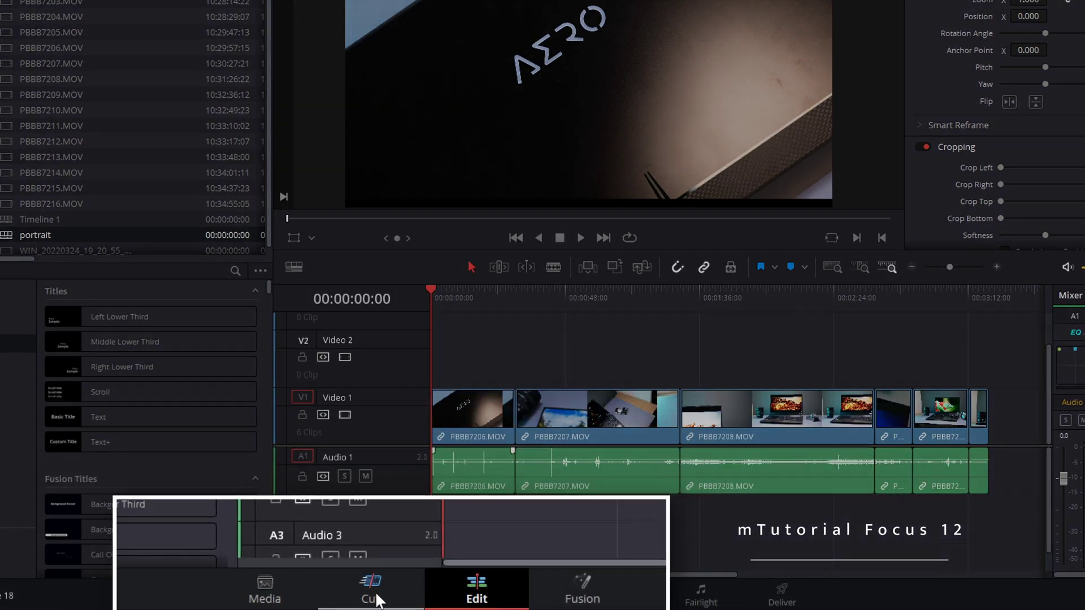
- Go to the Cut page and set the portrait timeline's resolution to Portrait, 1080 x 1920
click(375, 586)
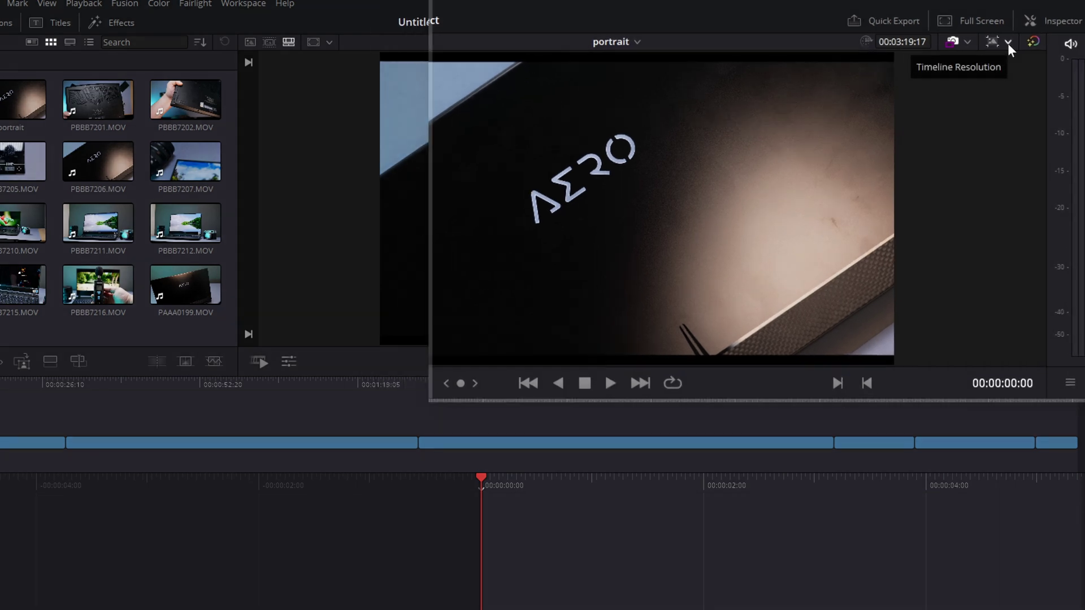
click(1008, 43)
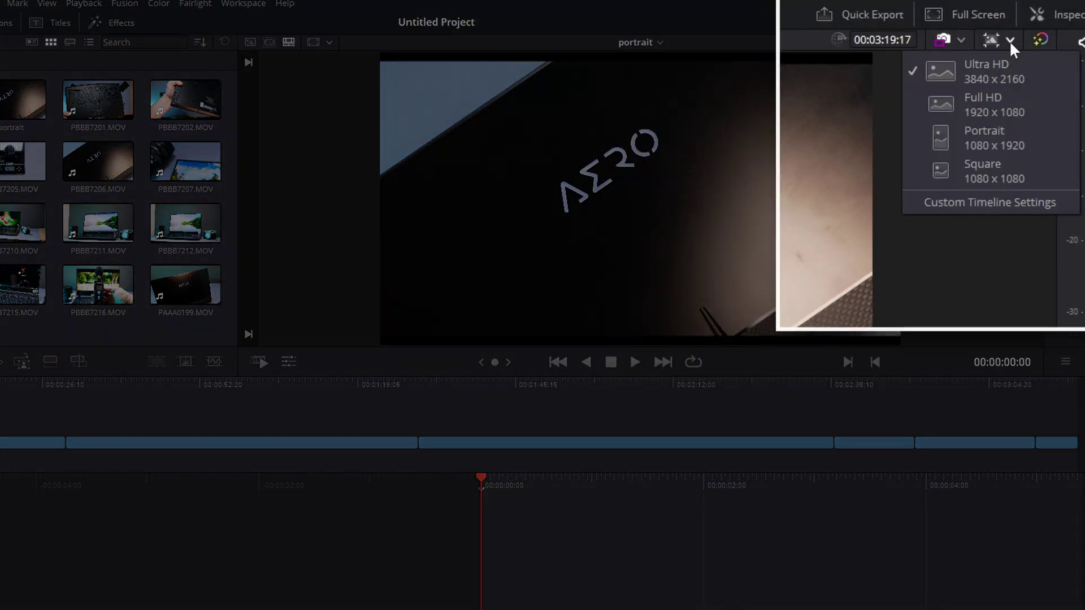
click(996, 138)
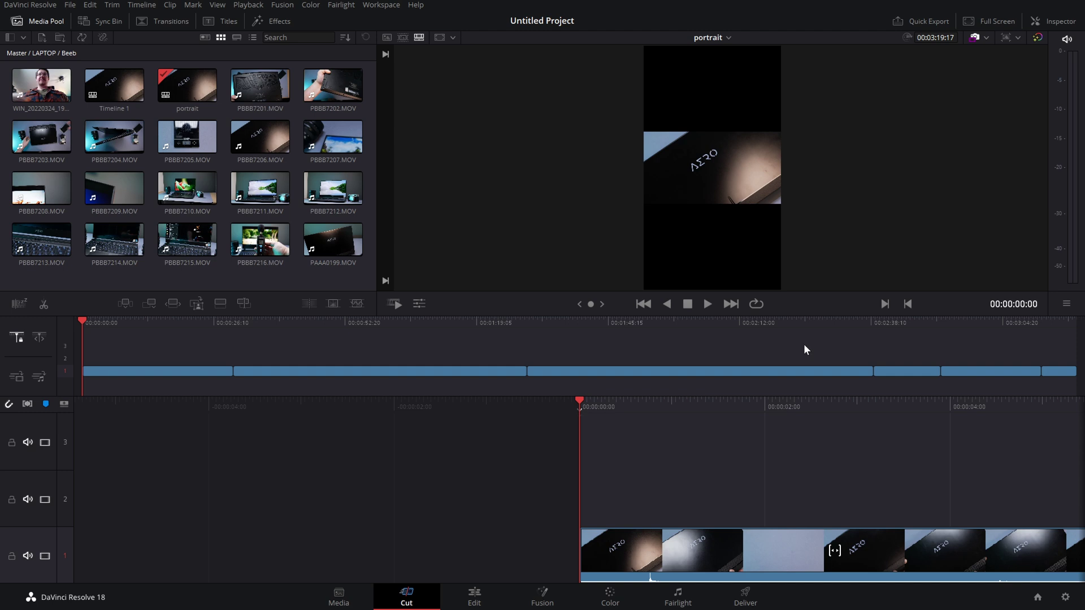
- Return to the Edit page and set the first clip's scaling to Crop and its X position to 25
click(473, 599)
drag(535, 345, 491, 343)
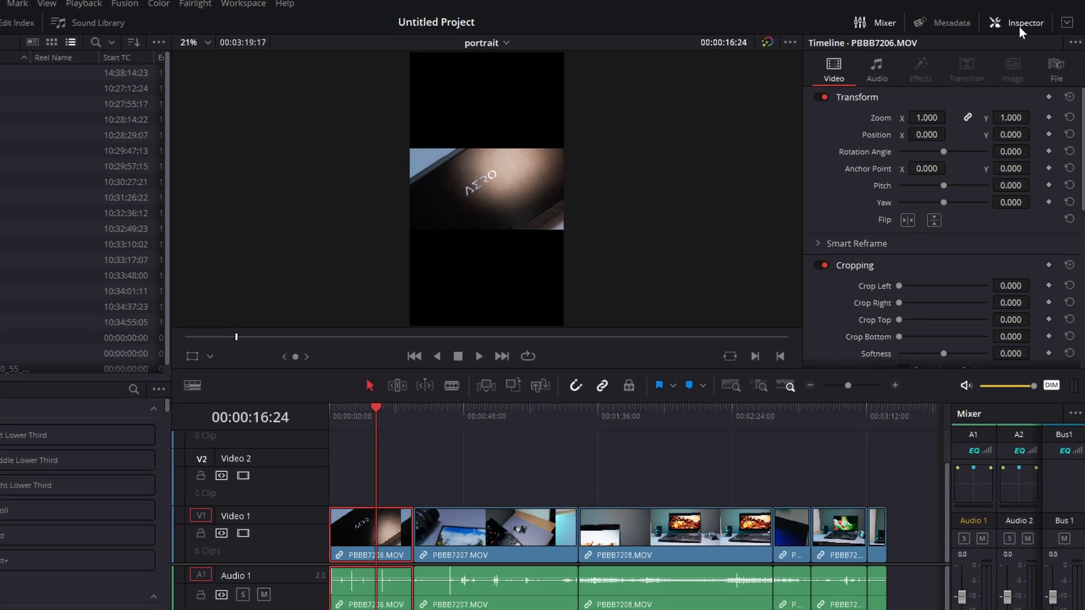
scroll(950, 175, down, 5)
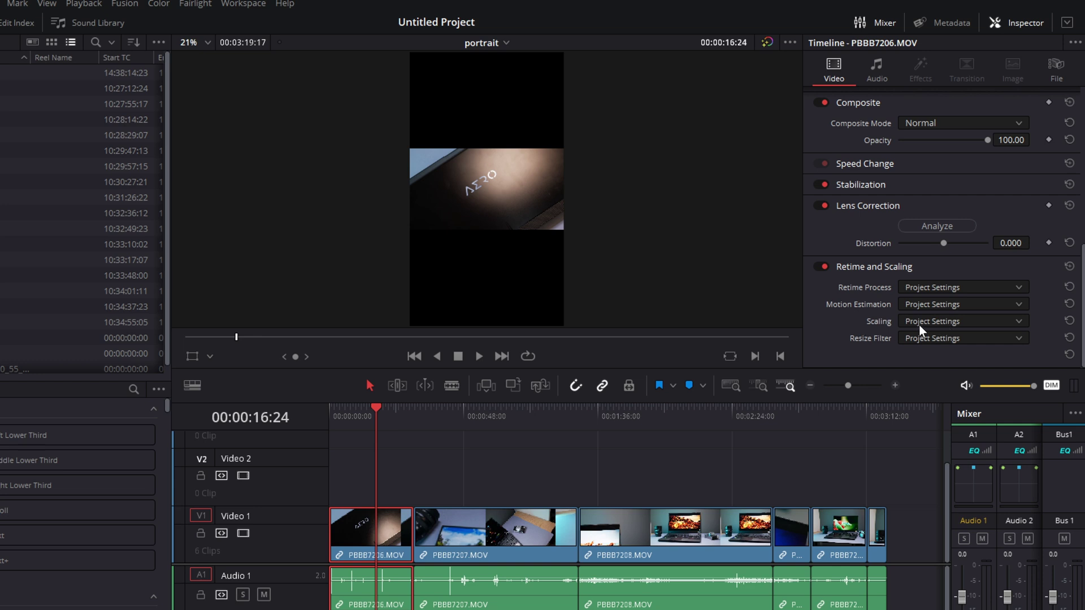
click(967, 324)
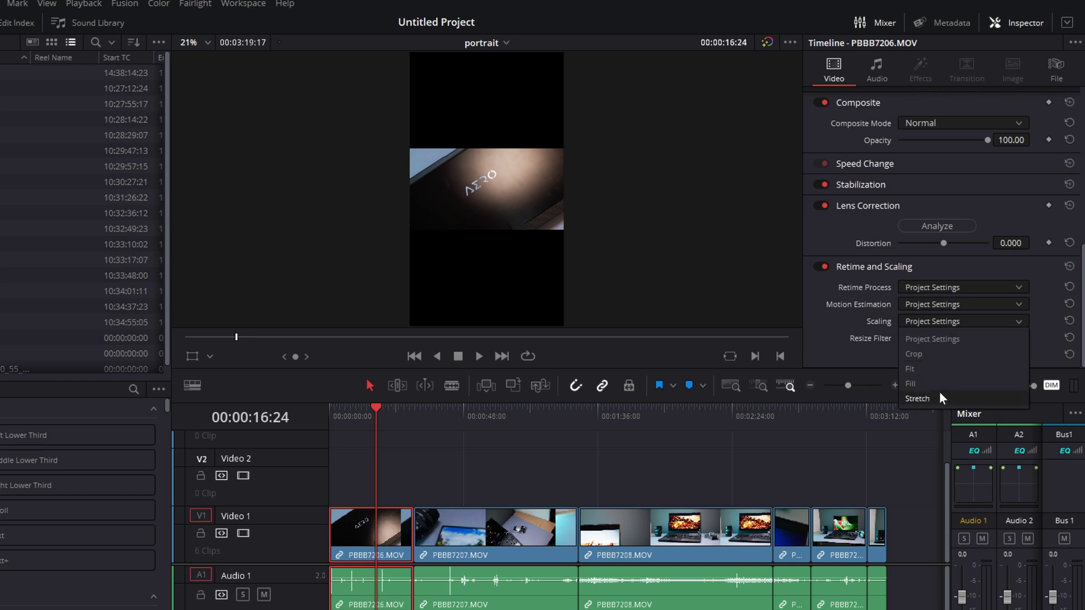
click(931, 354)
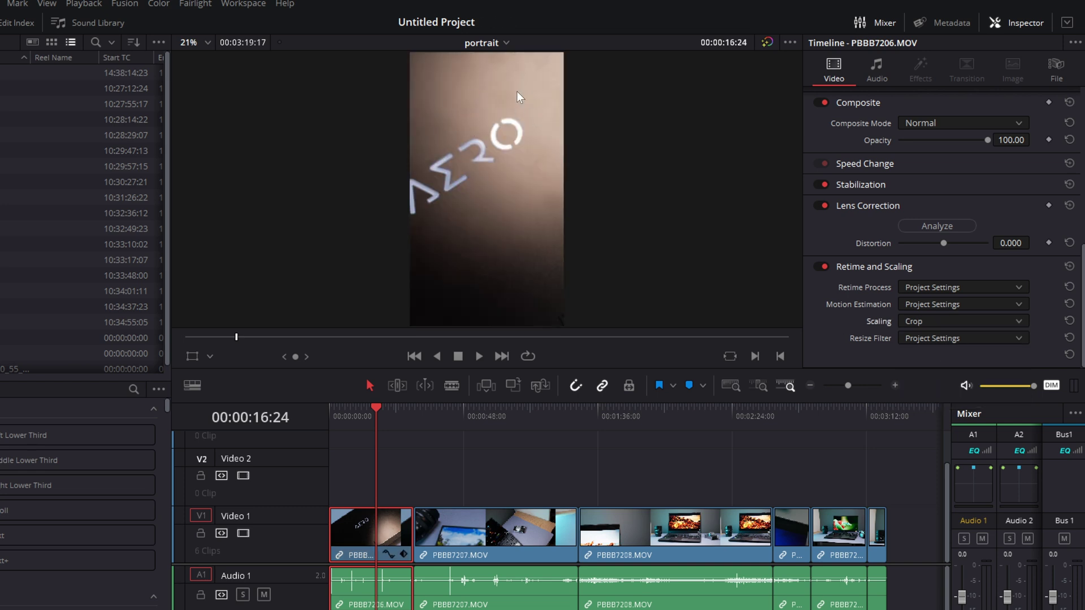
scroll(938, 265, up, 6)
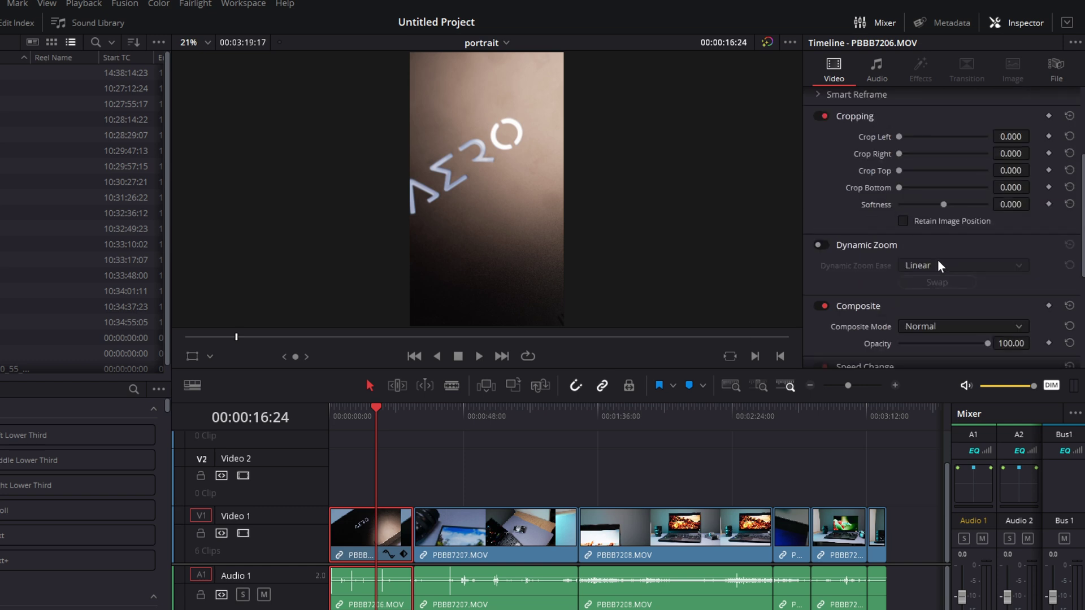
drag(926, 135, 949, 134)
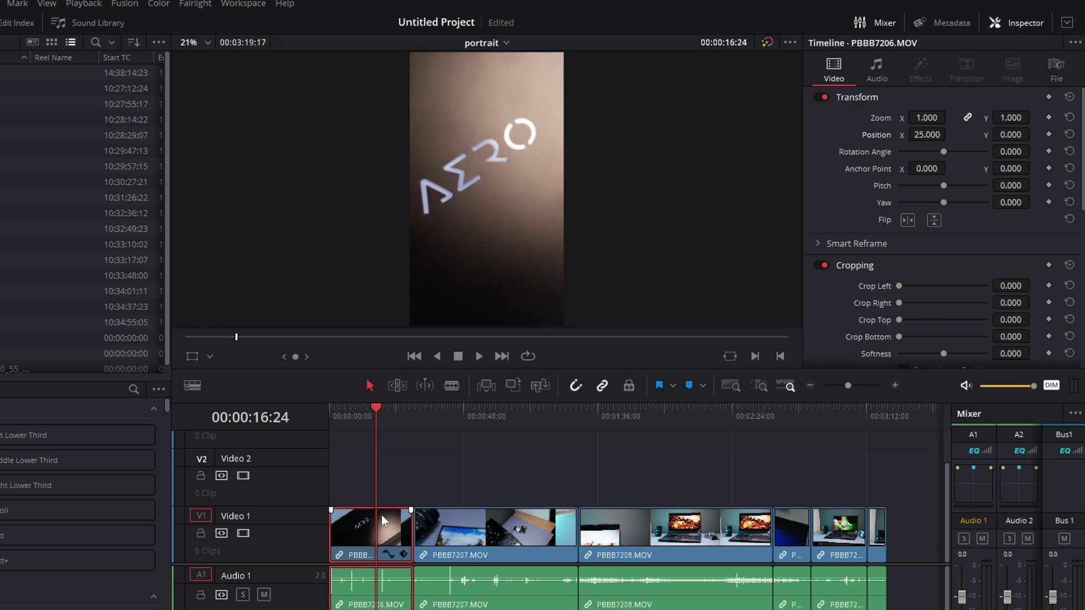
- Set the first clip's scaling to Project Settings
scroll(913, 306, down, 5)
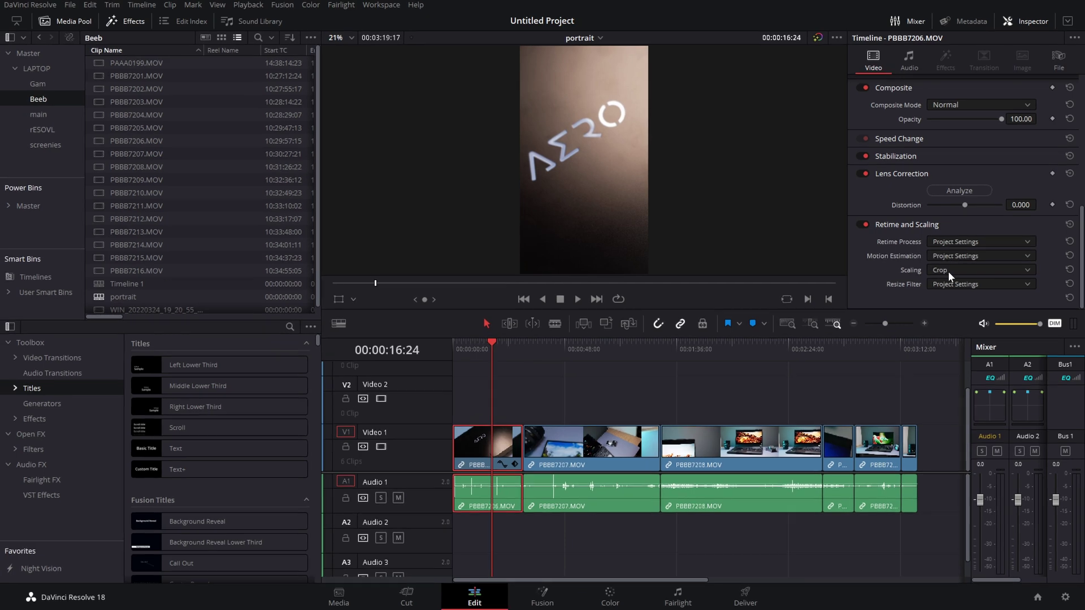
click(945, 285)
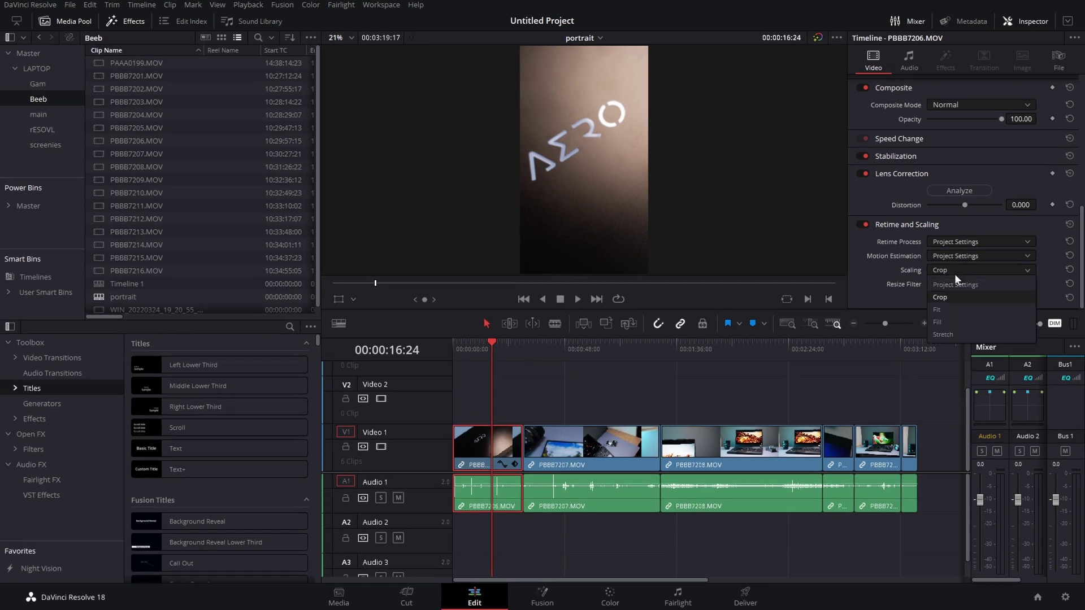
click(950, 284)
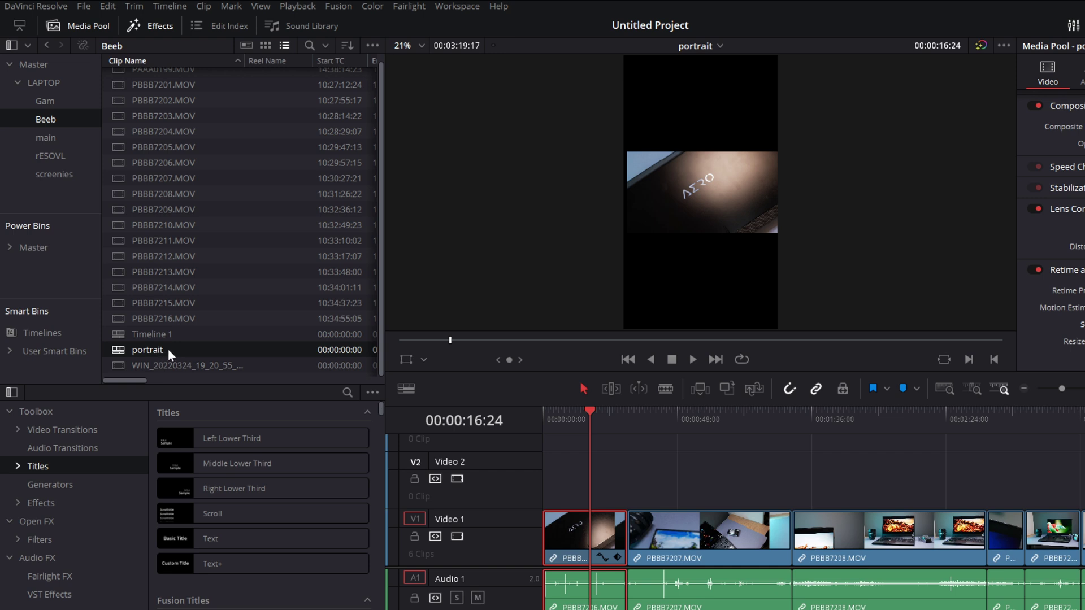
- In the portrait timeline's settings, set Mismatched Resolution to "Scale full frame with crop" and apply it
right_click(168, 349)
mouse_move(239, 358)
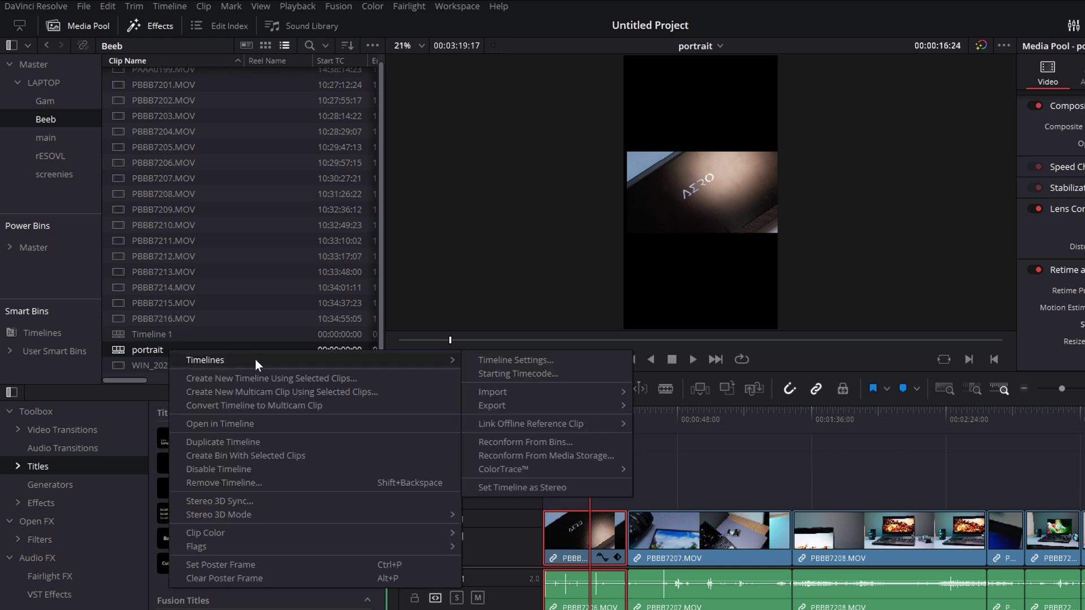
click(542, 360)
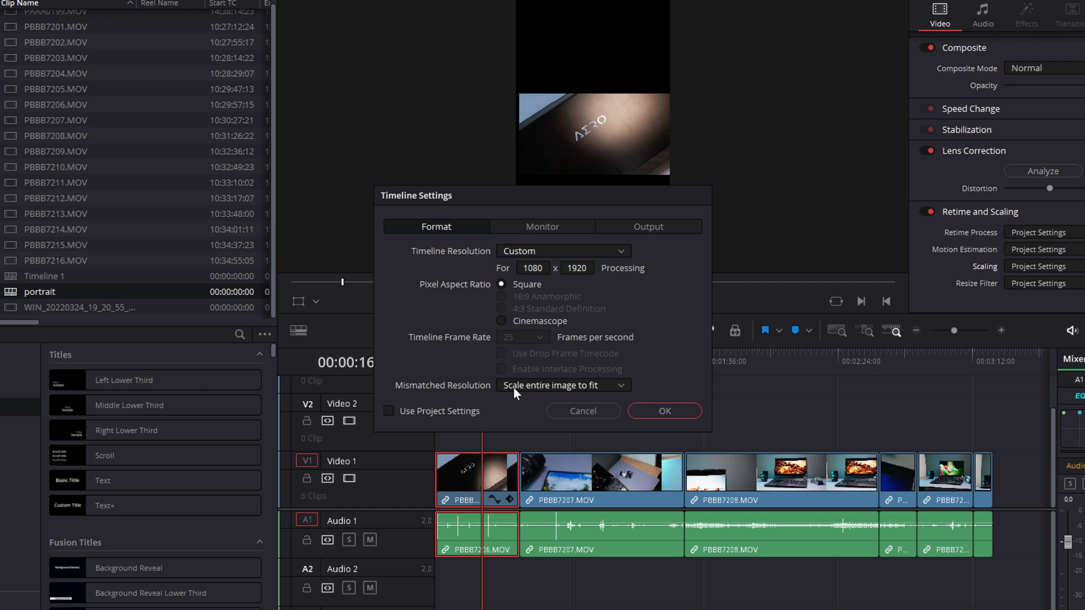
click(588, 388)
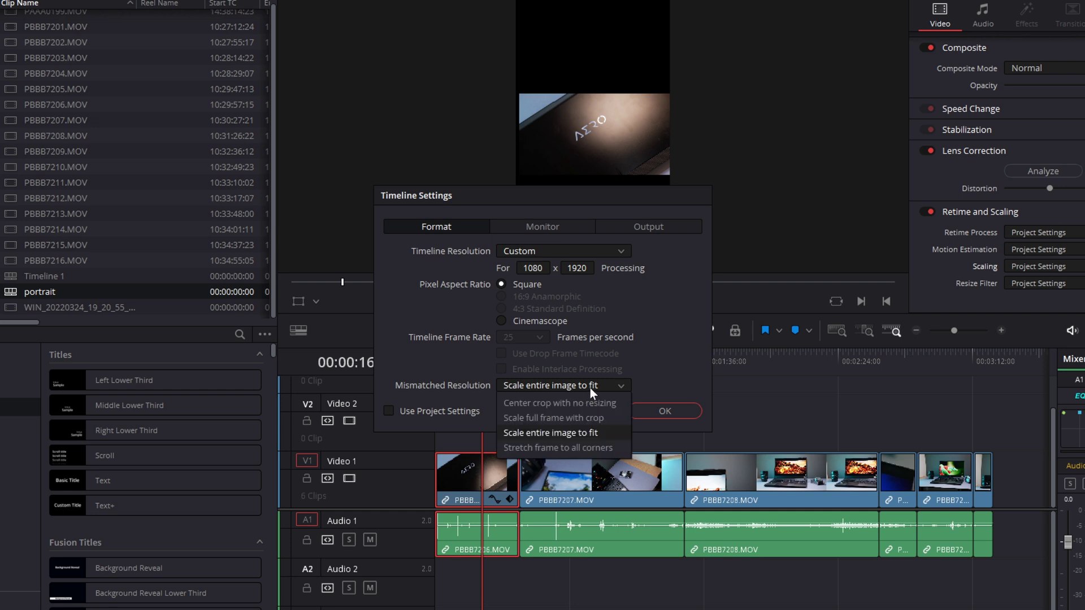
click(547, 418)
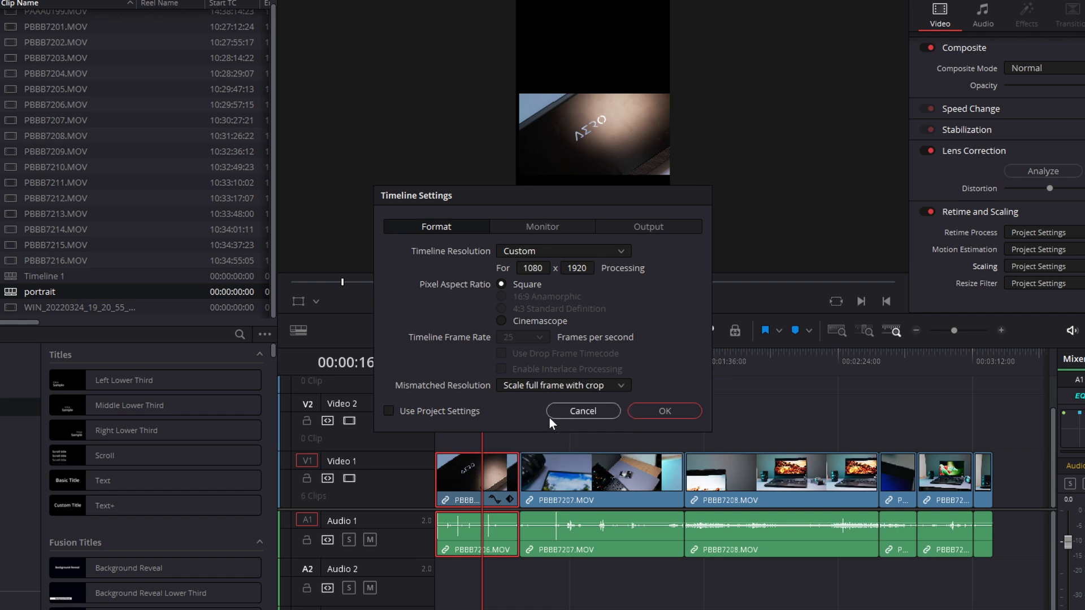
click(659, 411)
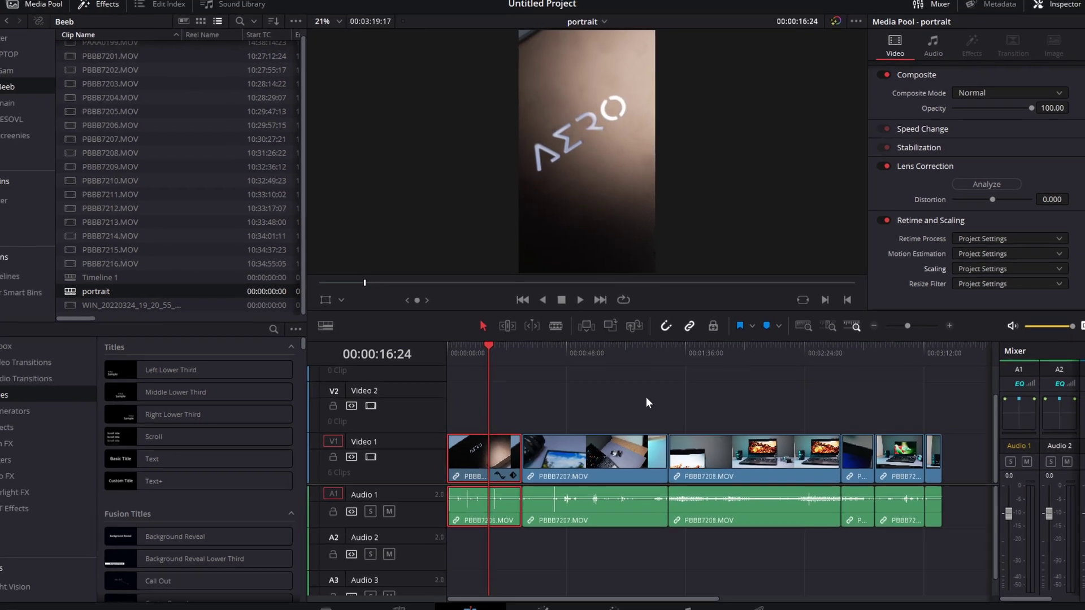
- Go to the second clip, PBBB7207.MOV, and shift its X position to reframe it in the portrait timeline
drag(488, 346, 604, 354)
click(593, 451)
drag(951, 114, 970, 114)
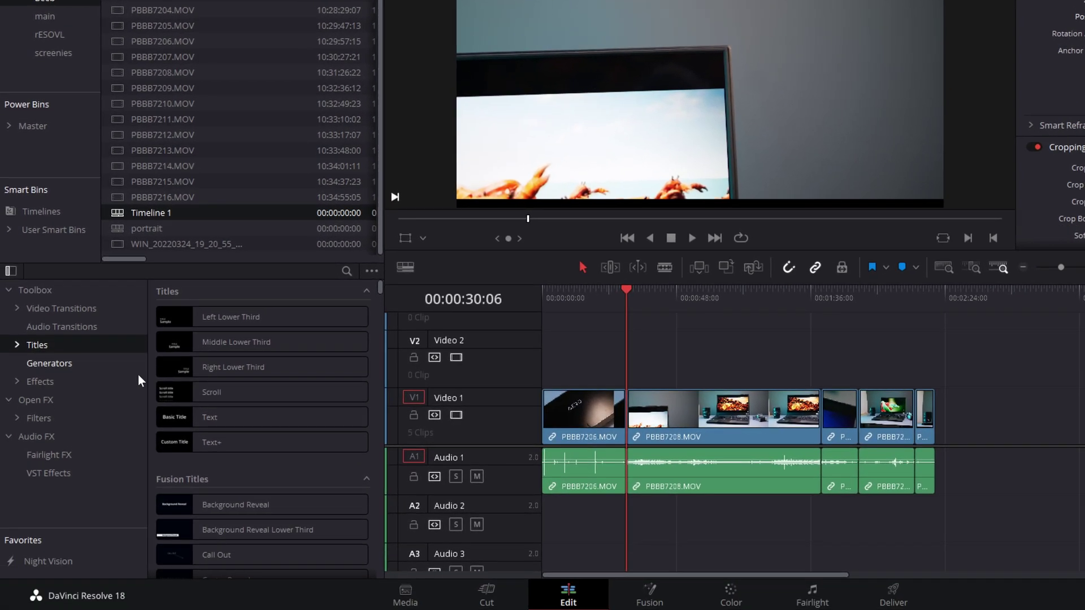
- Add the Center Reveal Fusion title to Video 2 above the start of PBBB7208.MOV in Timeline 1, and play it back
scroll(286, 407, down, 2)
scroll(324, 402, down, 2)
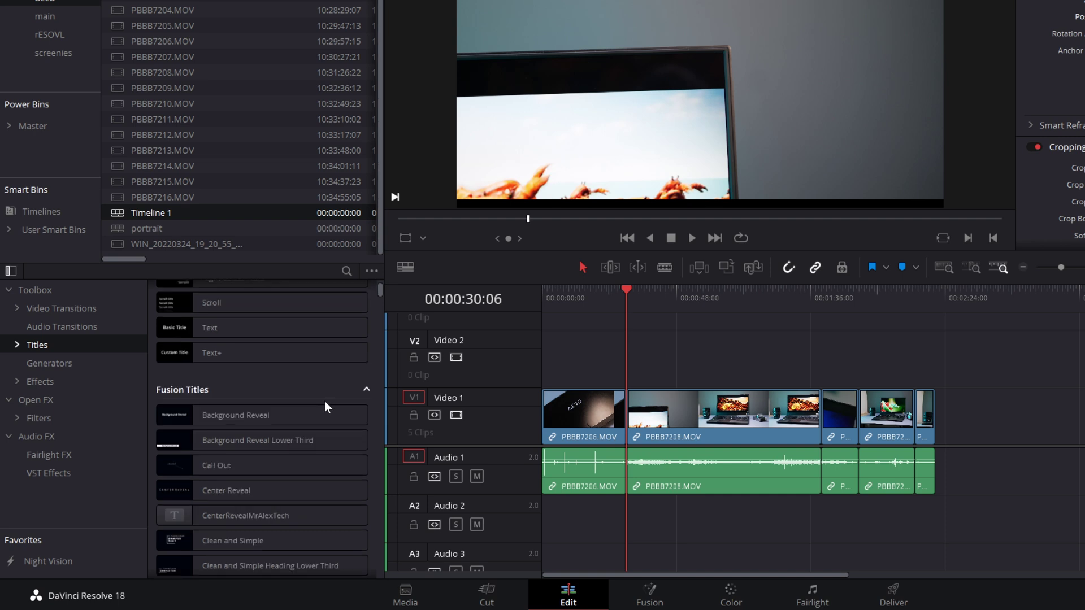
scroll(324, 401, down, 1)
drag(207, 444, 630, 365)
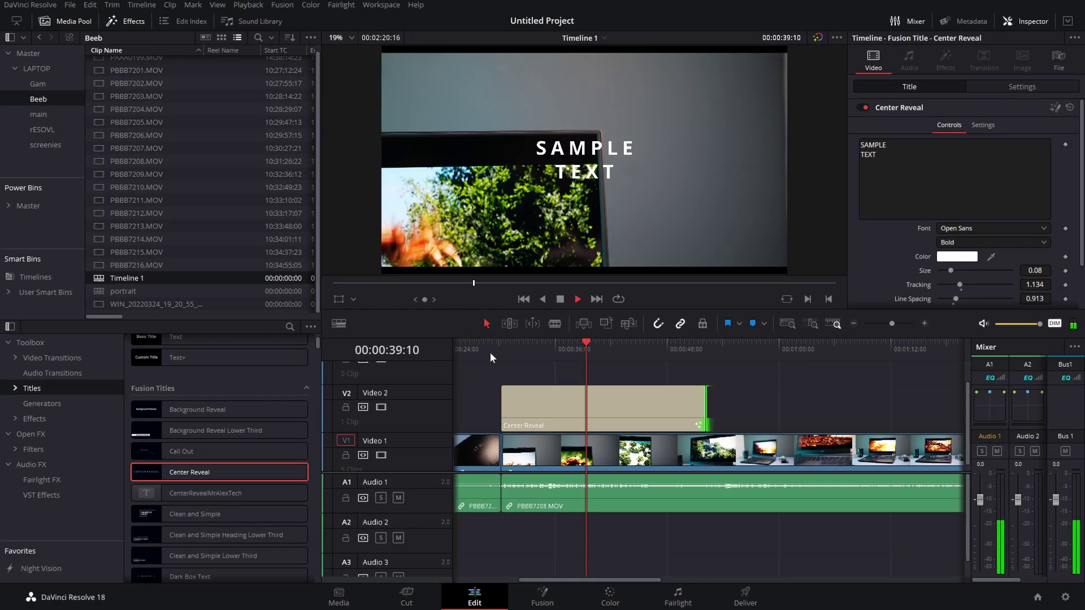
key(space)
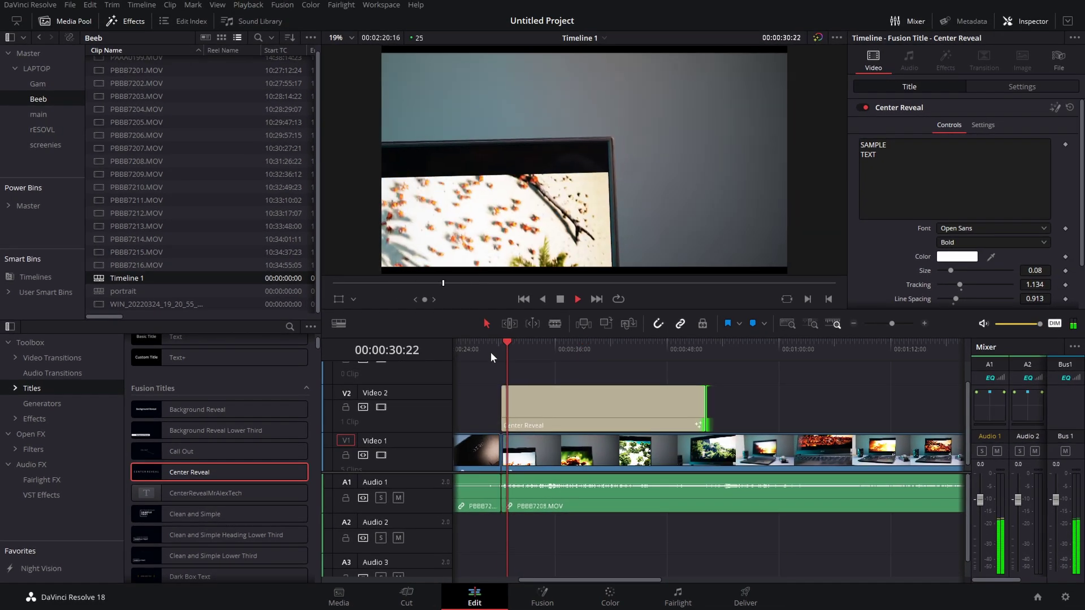
key(space)
- Replace the Center Reveal title's sample text with "MRALEXTECH"
click(543, 400)
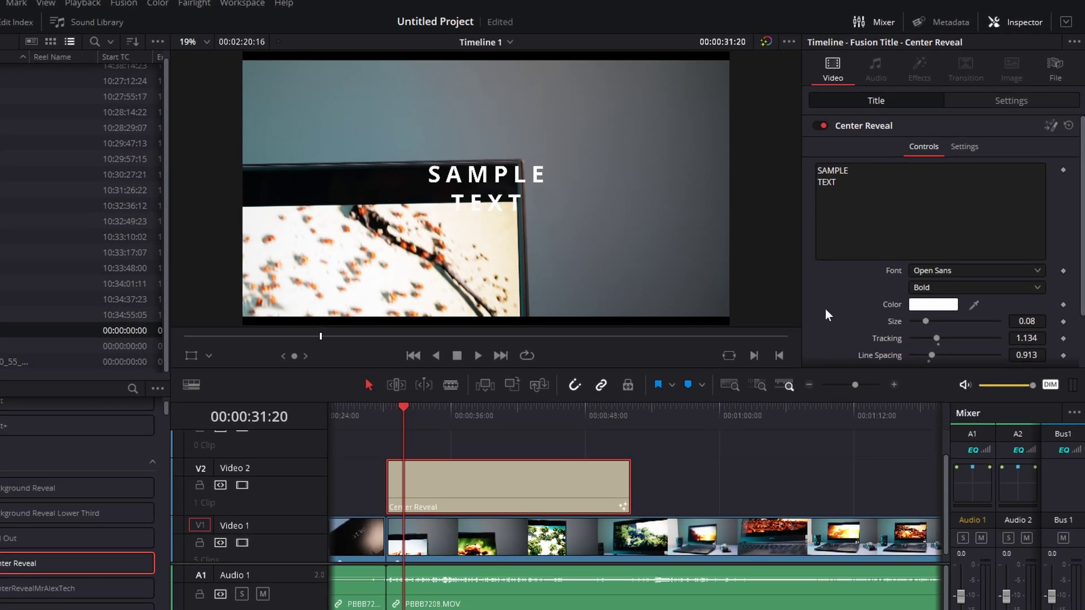
drag(831, 239, 790, 156)
text(MRALEXTECH)
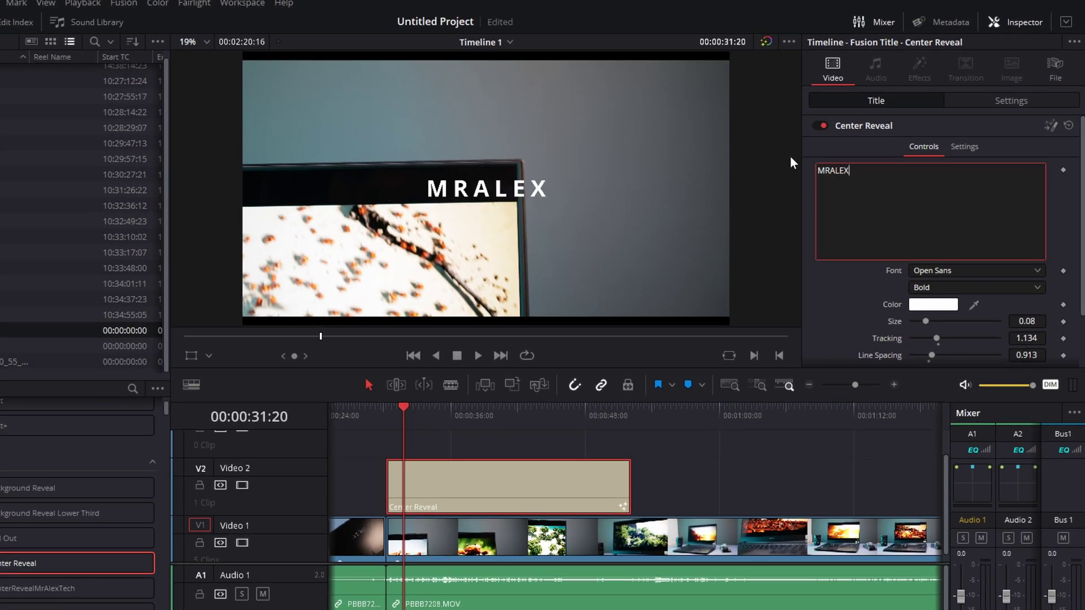
- Set the title's font to Montserrat, its size to 0.1024 and its tracking to 0.961, and play the animation
click(961, 271)
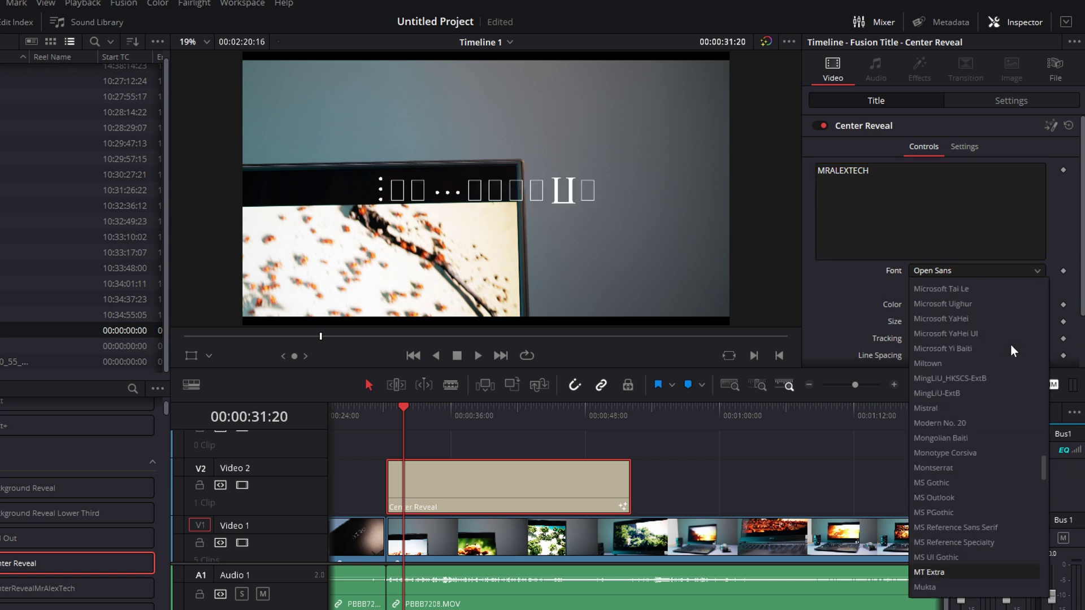
click(945, 471)
drag(923, 318, 929, 321)
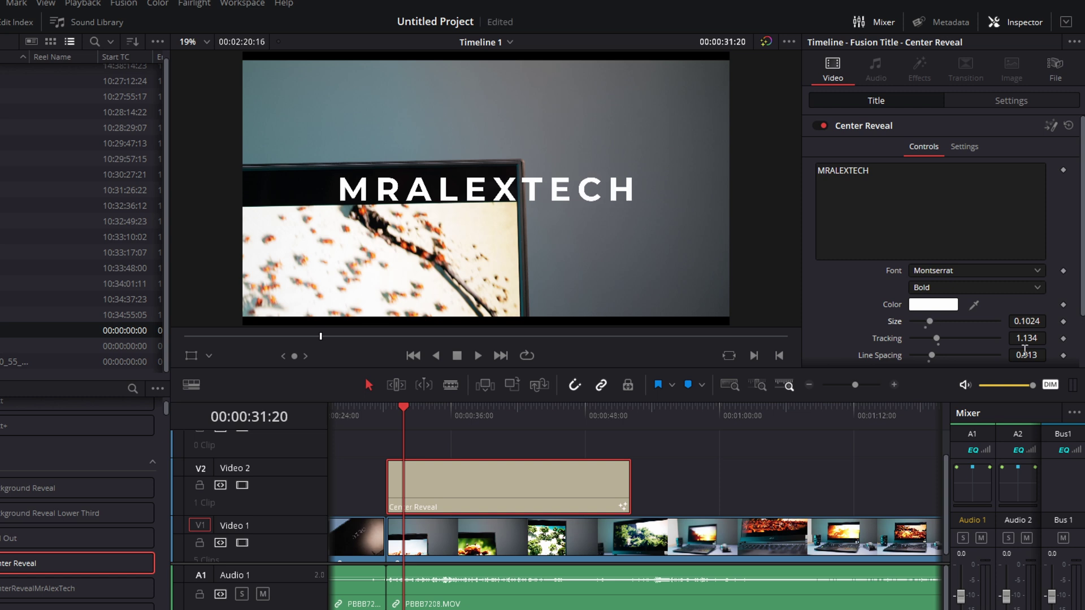
drag(1026, 338, 1003, 337)
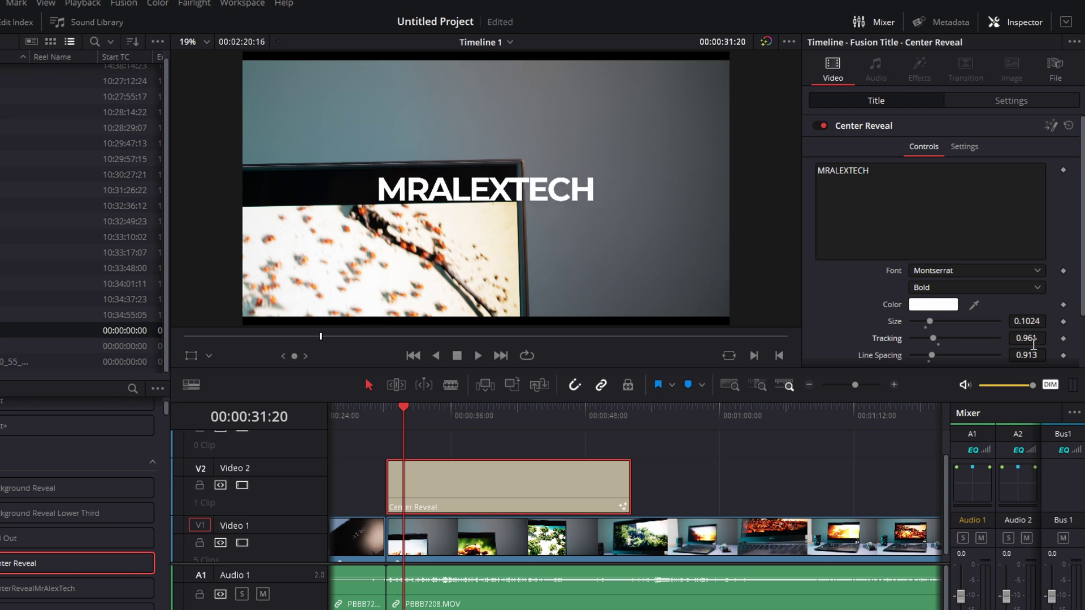
click(387, 418)
key(space)
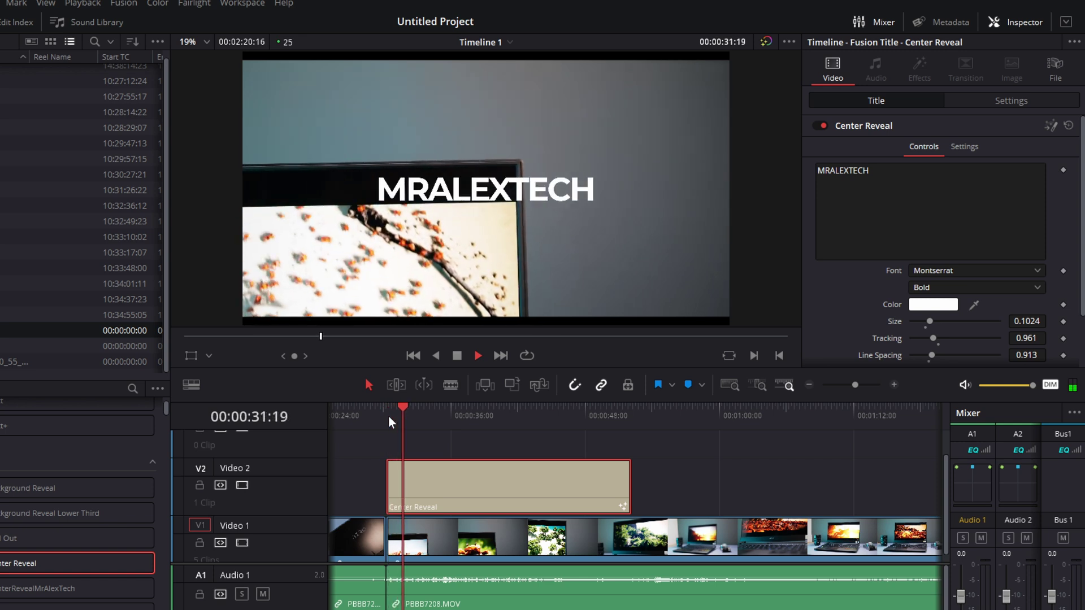
key(space)
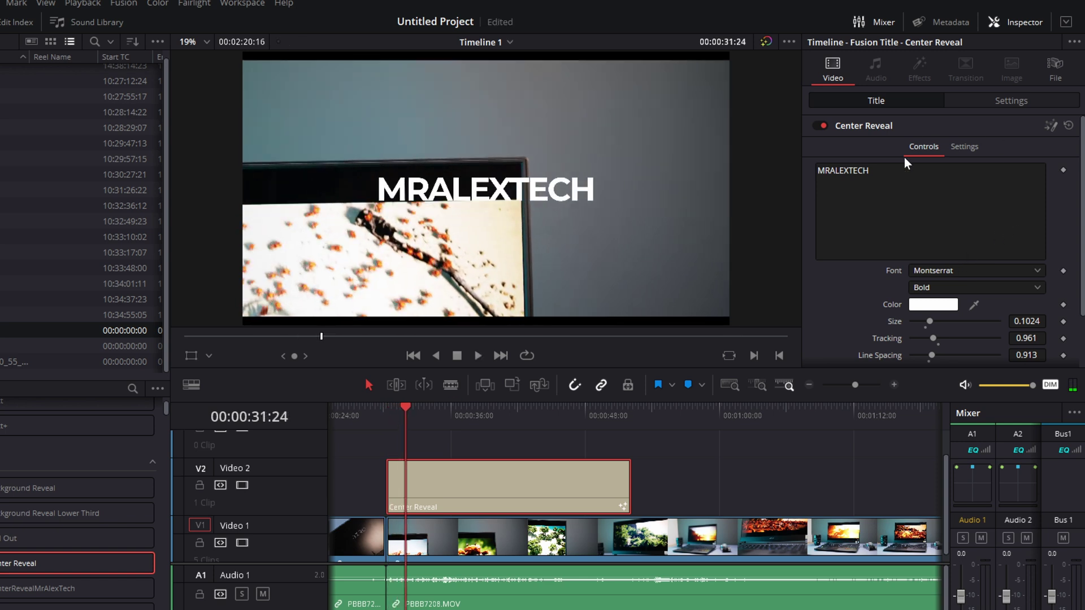
- Open the Center Reveal title in the Fusion page and select its CenterReveal node
click(1049, 128)
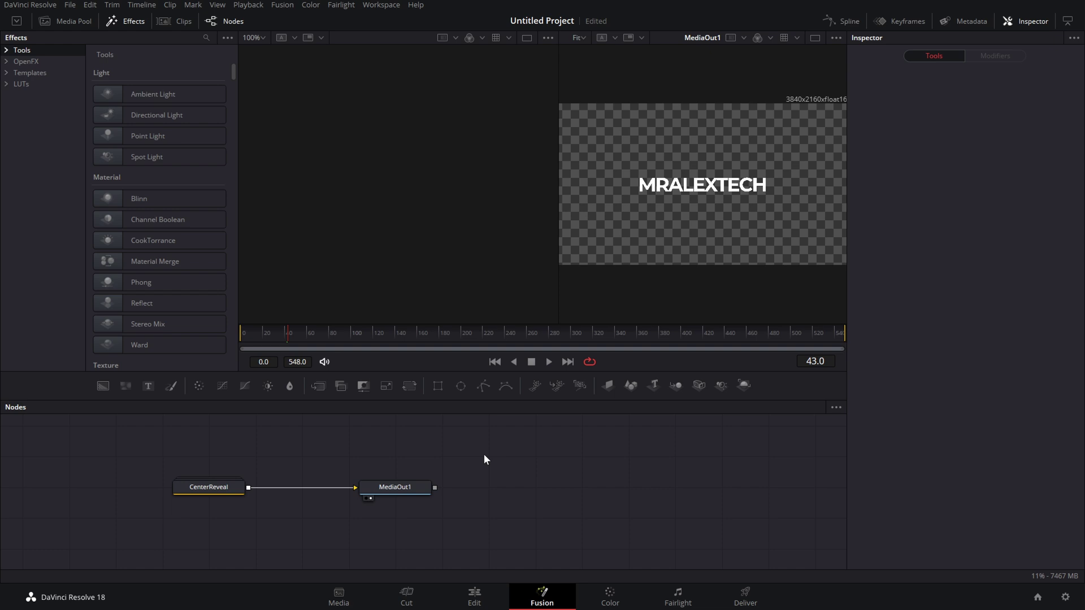
click(205, 491)
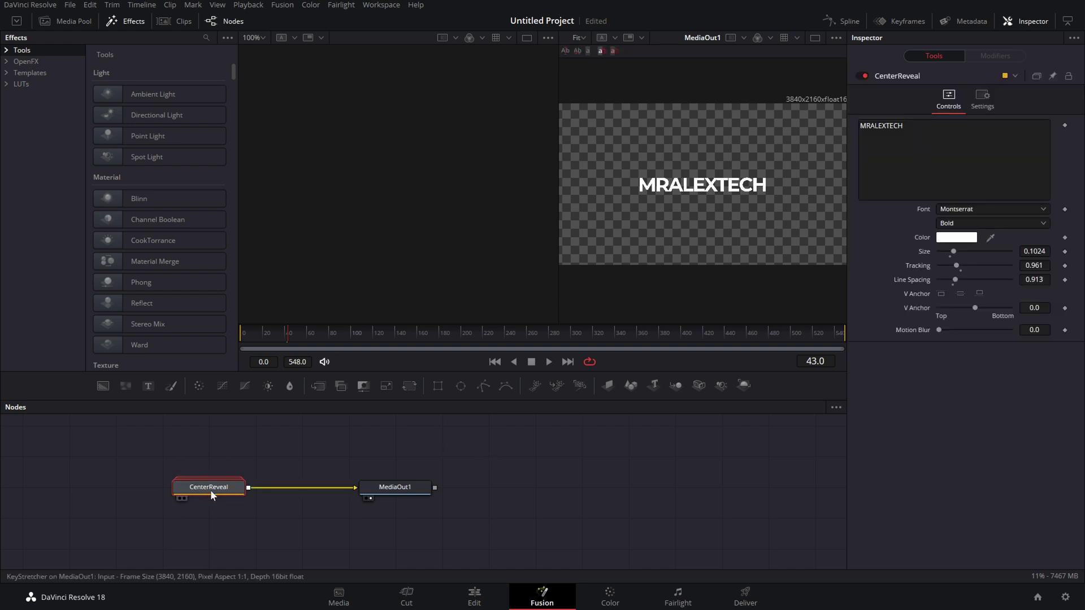
right_click(202, 490)
key(Escape)
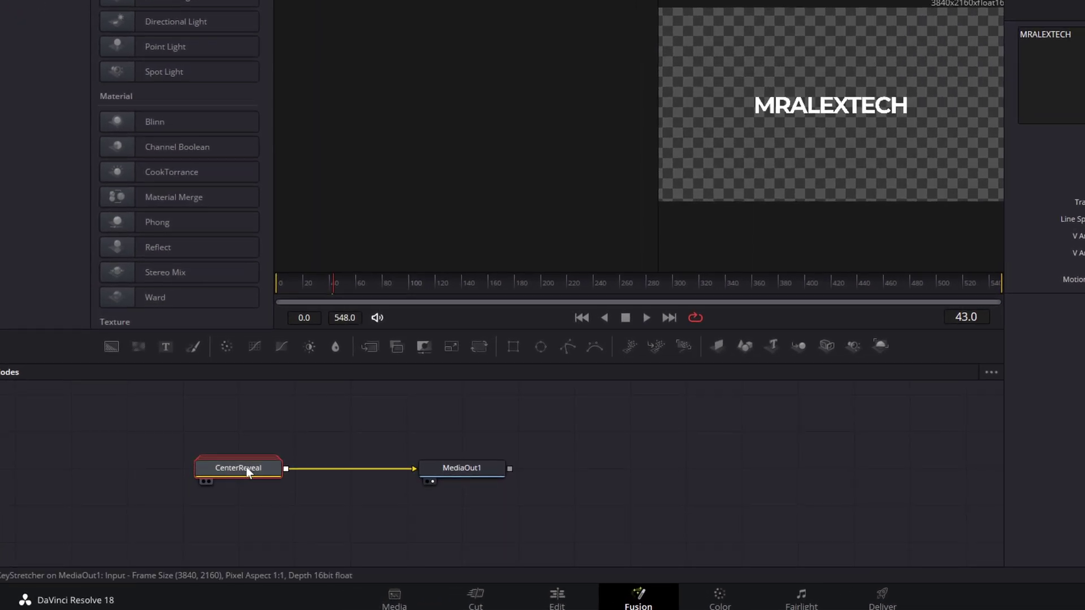
- Save the CenterReveal node's settings as MrAlexTechCenterReveal.setting in the deMO folder on the Desktop
right_click(246, 467)
mouse_move(296, 441)
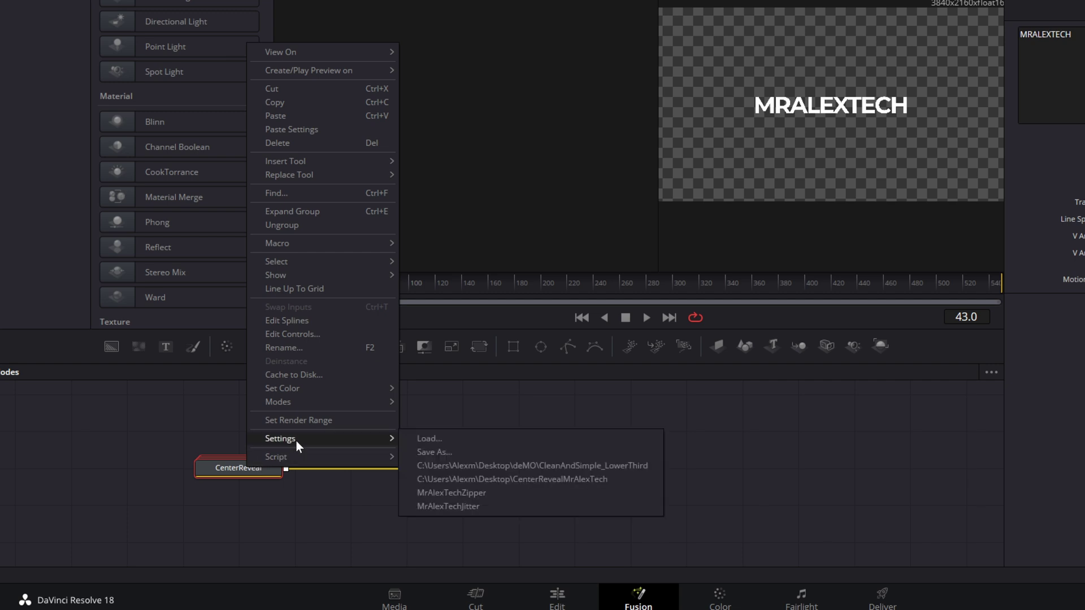
click(462, 453)
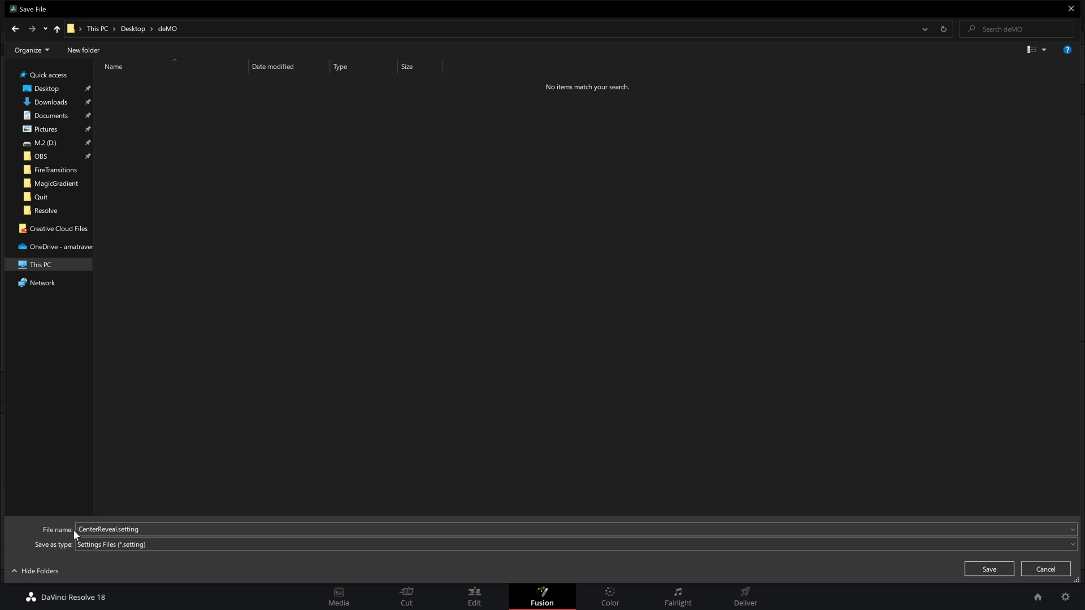
drag(80, 529, 155, 527)
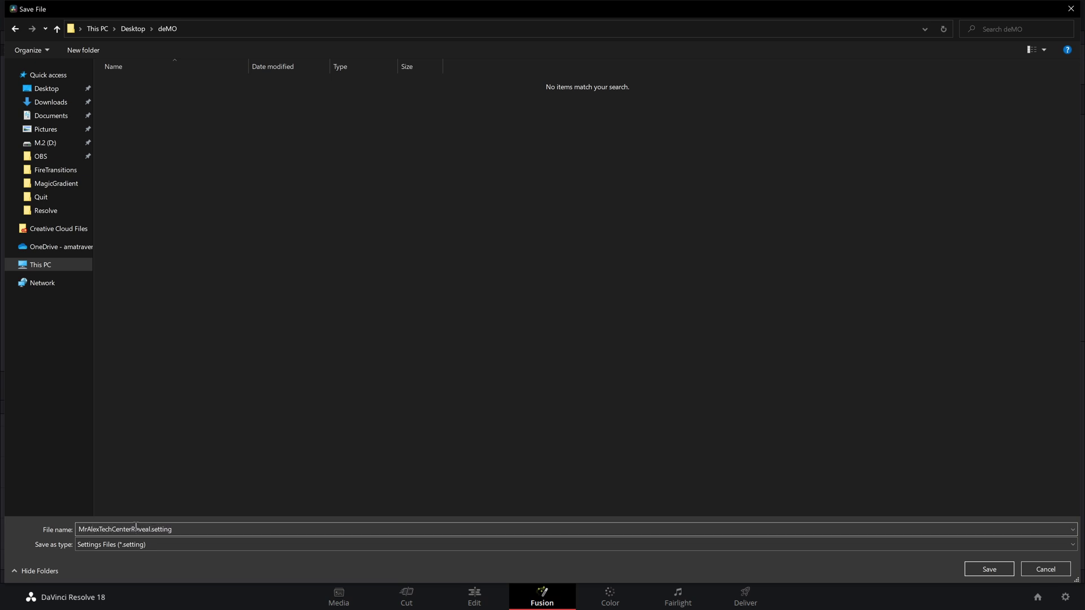
click(989, 569)
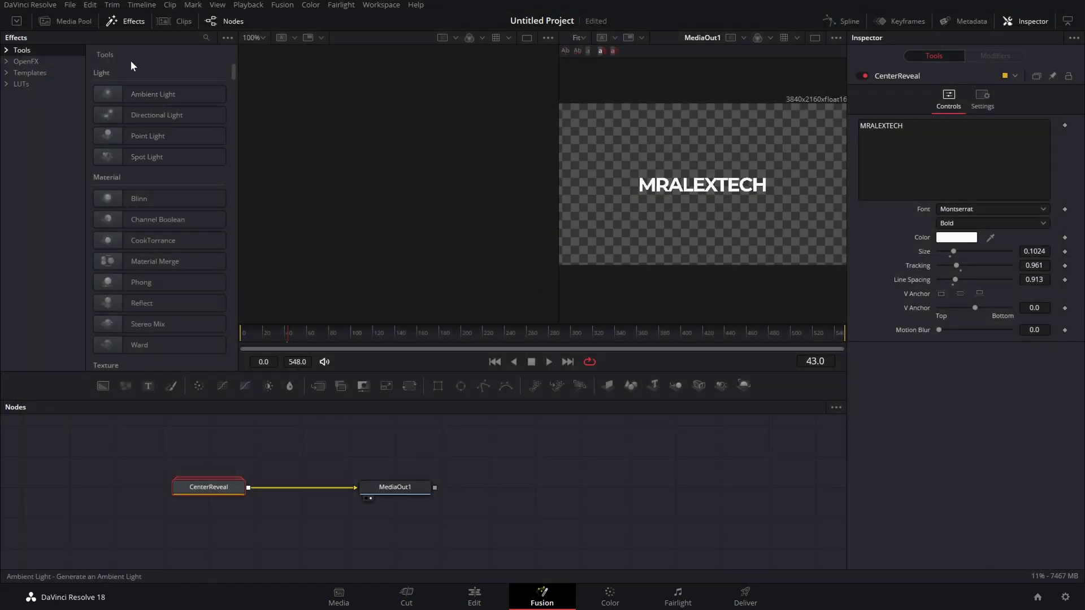
- Add MrAlexTechCenterReveal.setting from the deMO folder to the Edit Titles templates in the effects library
click(122, 23)
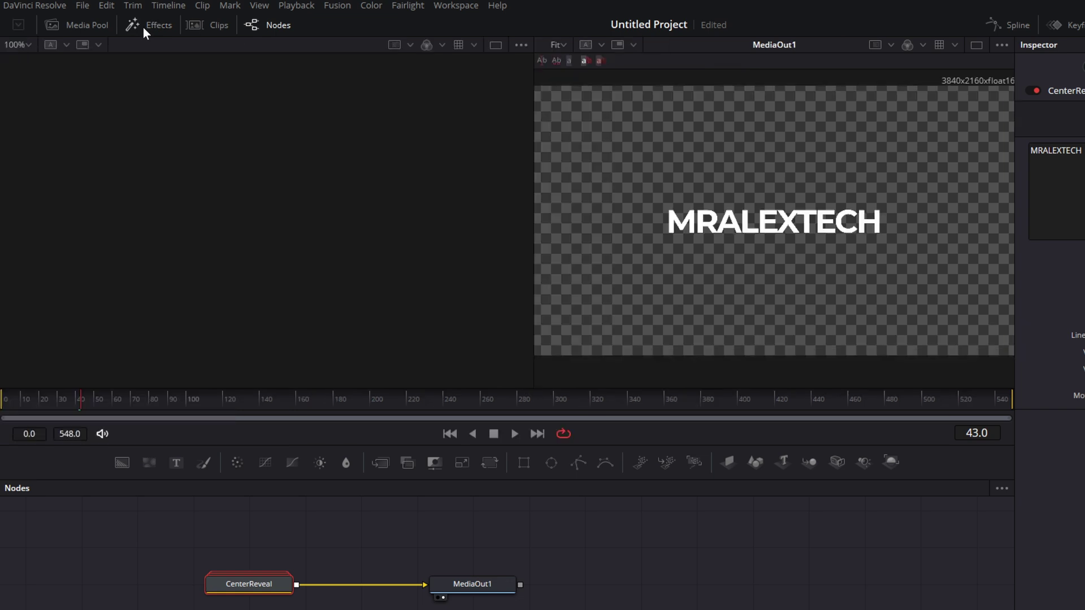
click(144, 27)
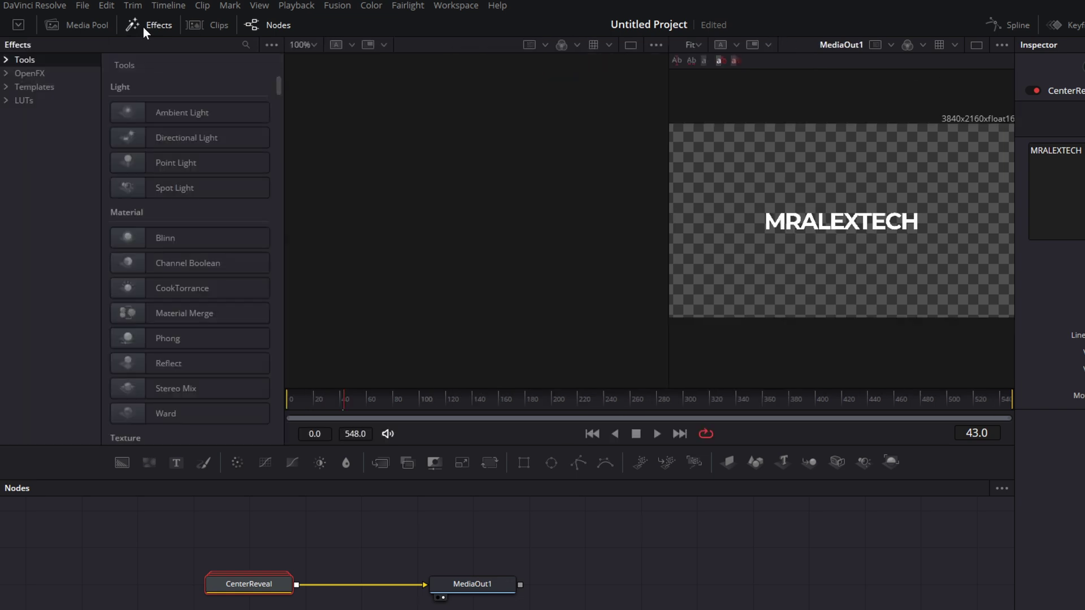
click(19, 100)
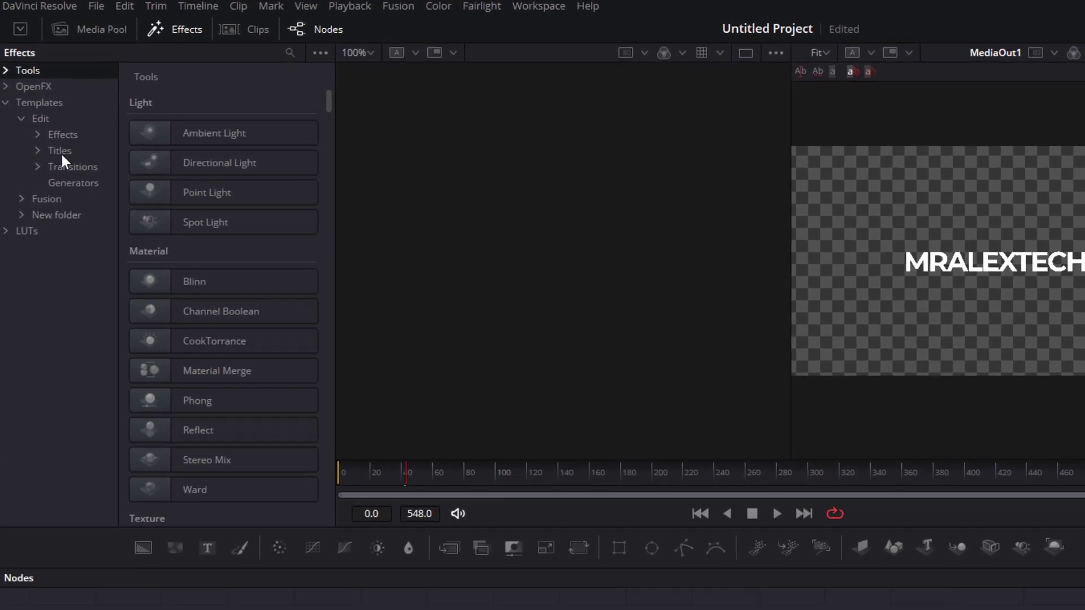
click(51, 128)
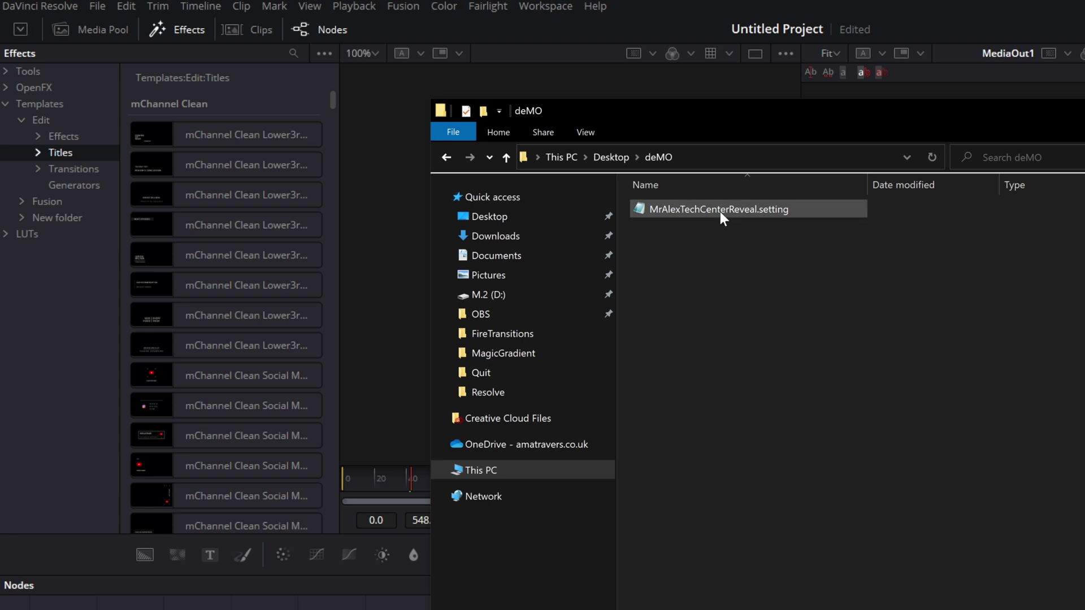
drag(722, 217, 247, 191)
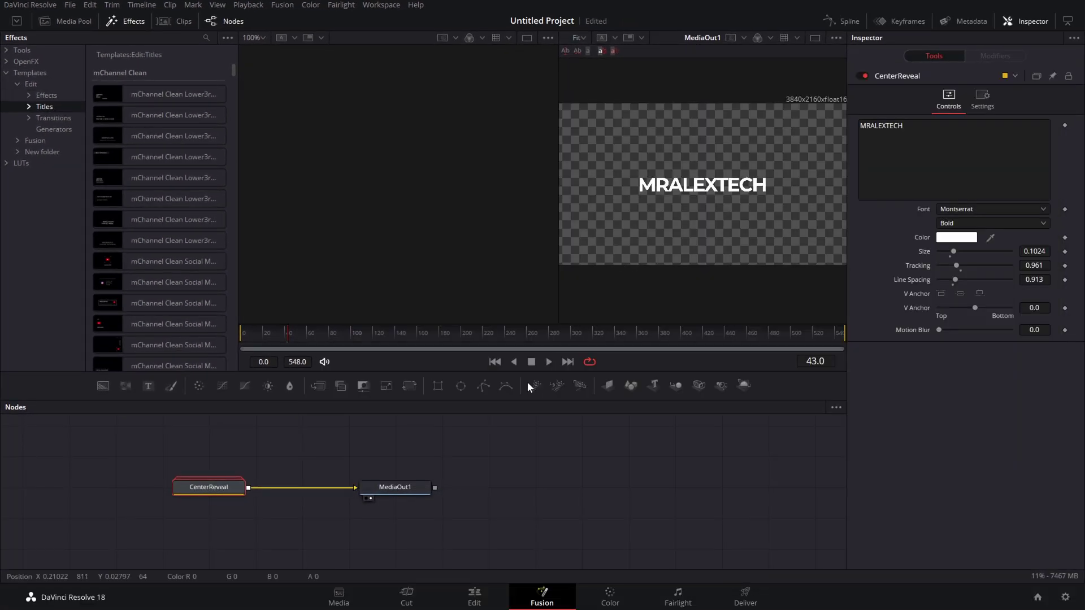
- Return to the Edit page and add the MrAlexTechCenterReveal title to Video 2 after the Center Reveal title
click(478, 596)
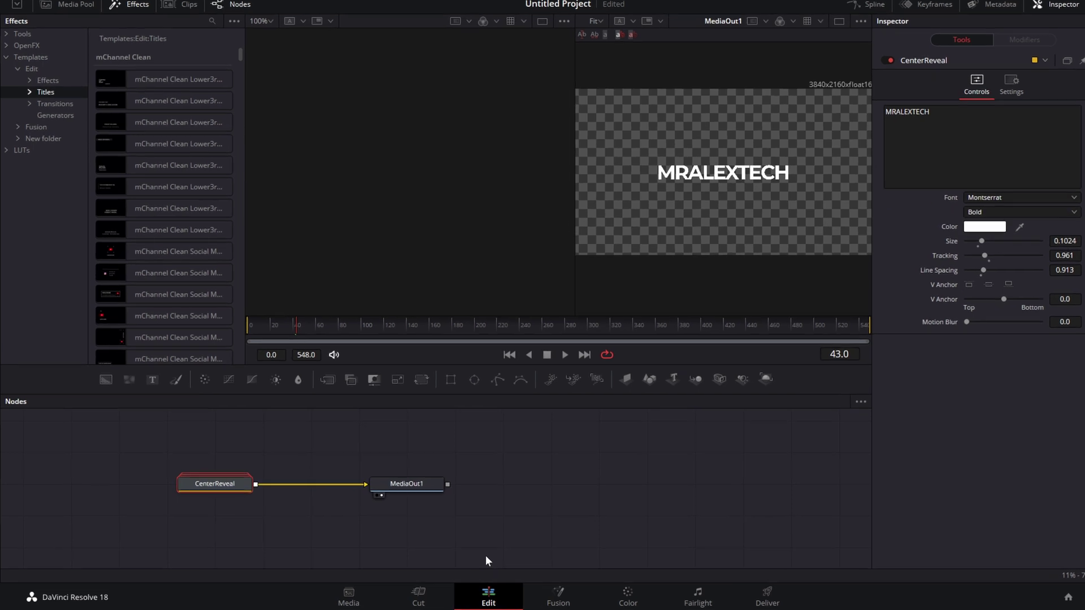
scroll(248, 445, down, 10)
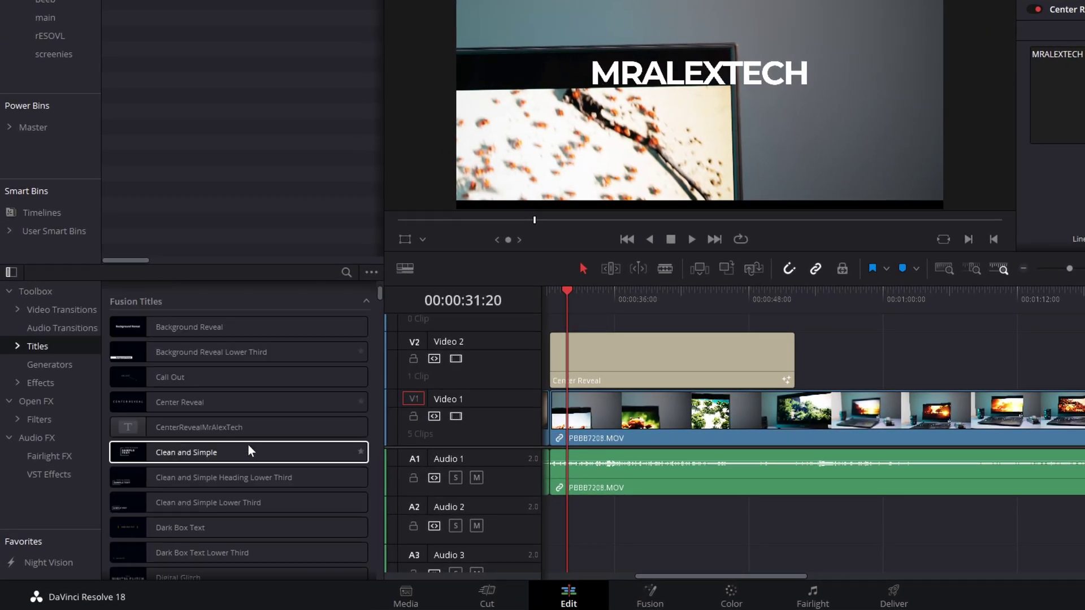
scroll(253, 438, down, 5)
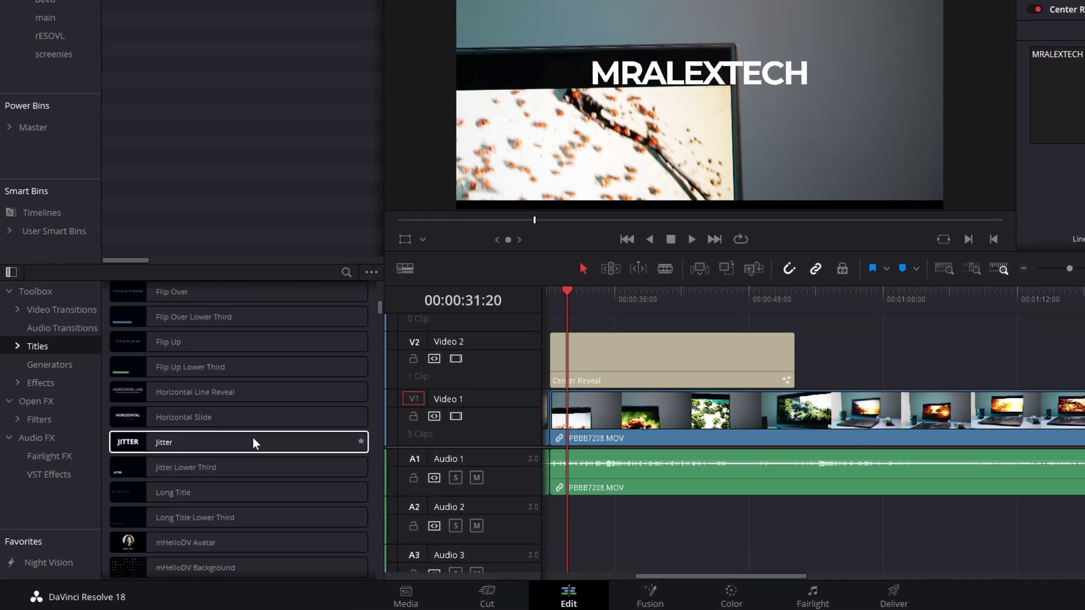
scroll(221, 481, down, 2)
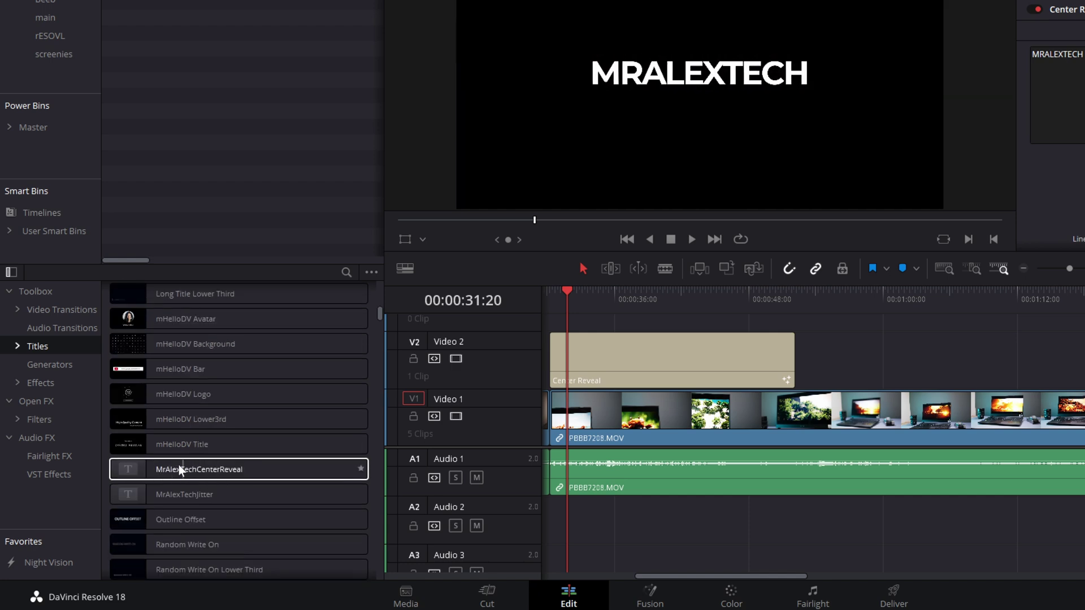
drag(178, 465, 950, 367)
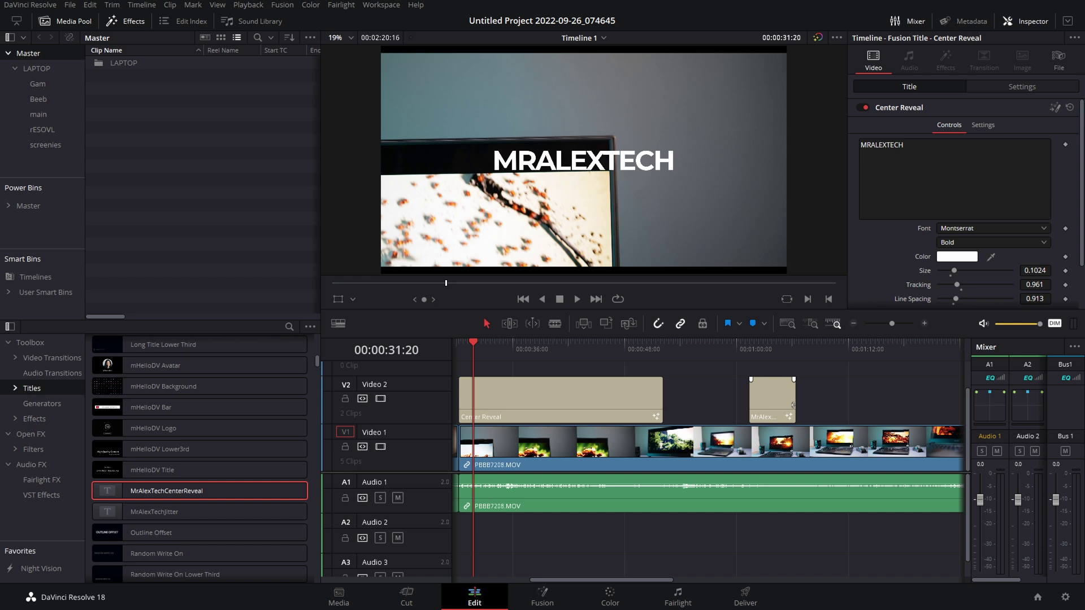
- Lengthen the MrAlexTechCenterReveal title on Video 2, play it back and review its title controls
mouse_move(793, 405)
mouse_down()
mouse_move(842, 401)
mouse_move(795, 392)
mouse_up()
click(618, 343)
key(space)
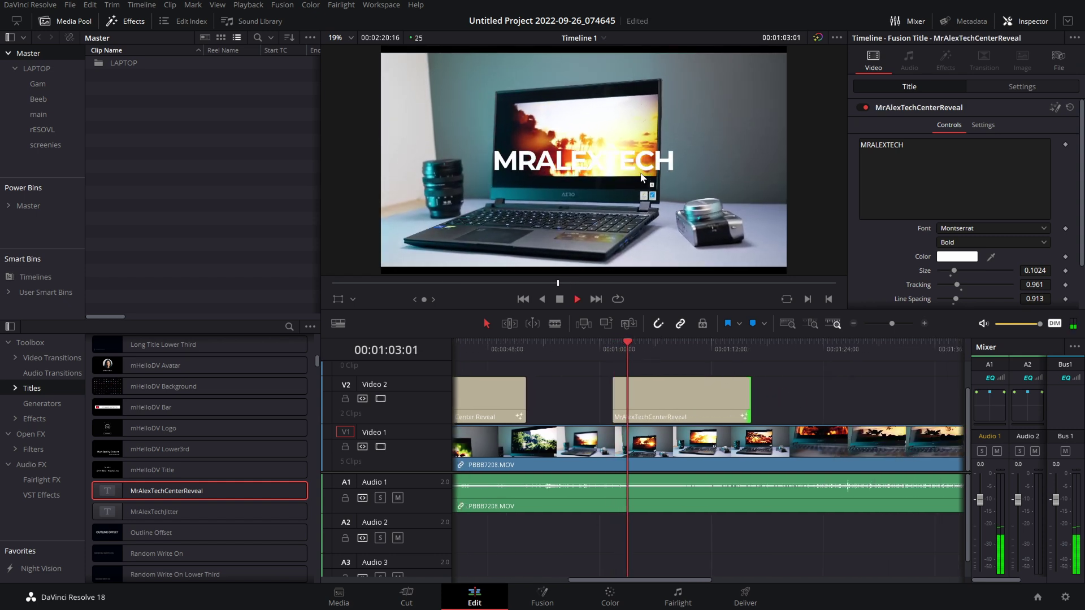
key(space)
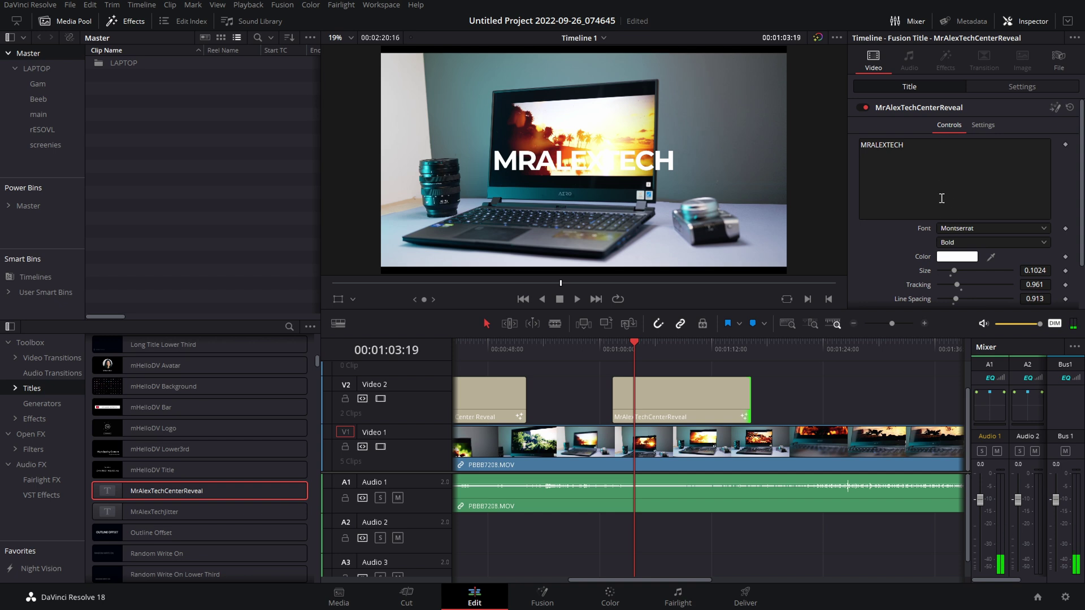
scroll(942, 204, down, 2)
scroll(943, 213, up, 2)
- Remove the MrAlexTechCenterReveal title from Video 2 and open the mChannel Clean category of the MotionVFX titles
click(715, 407)
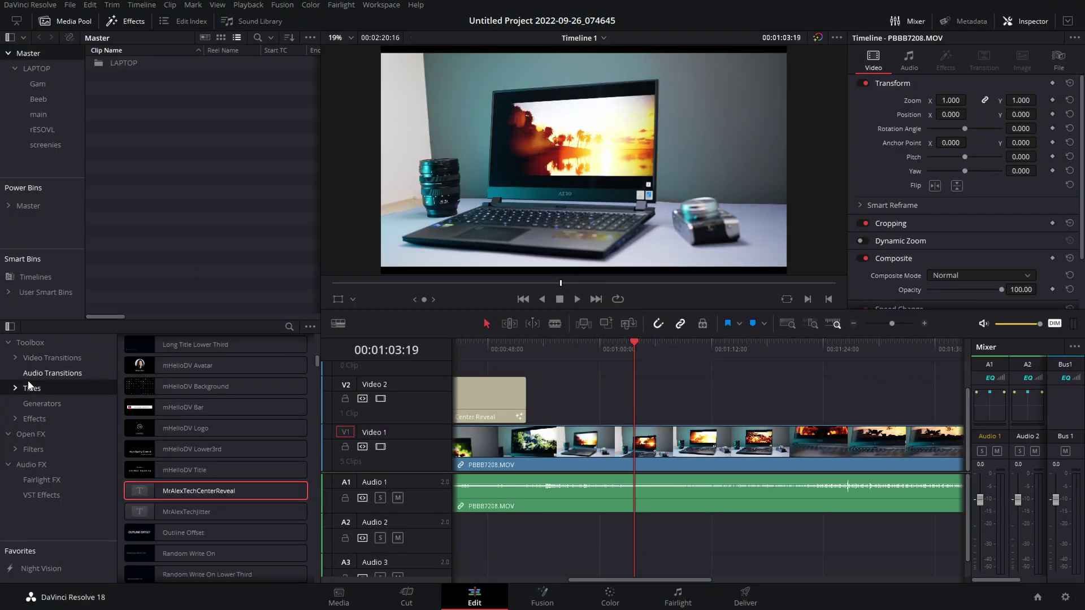
click(15, 387)
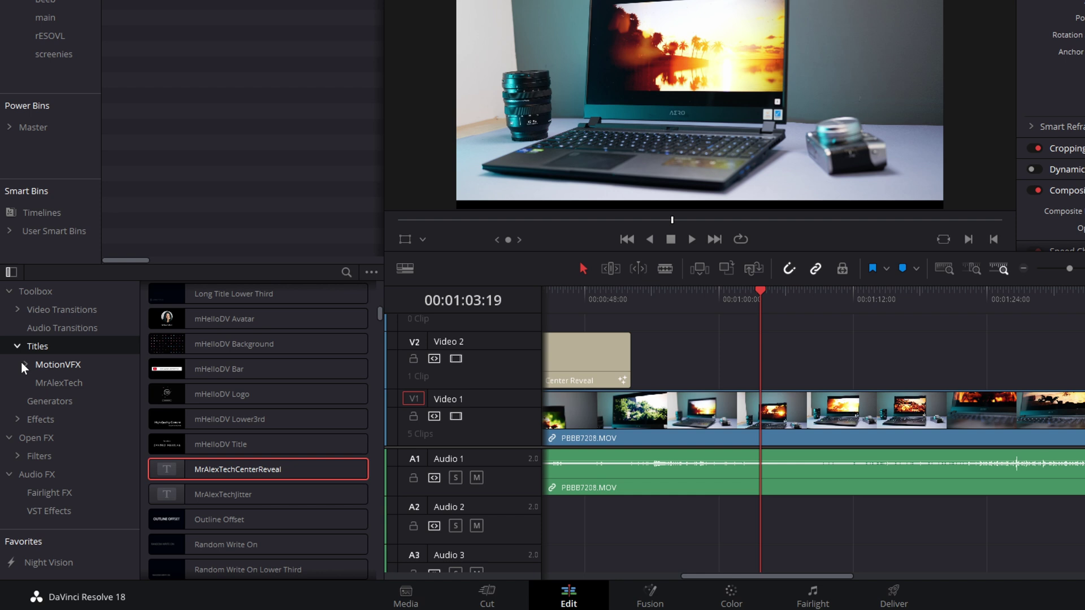
click(25, 365)
scroll(26, 369, down, 2)
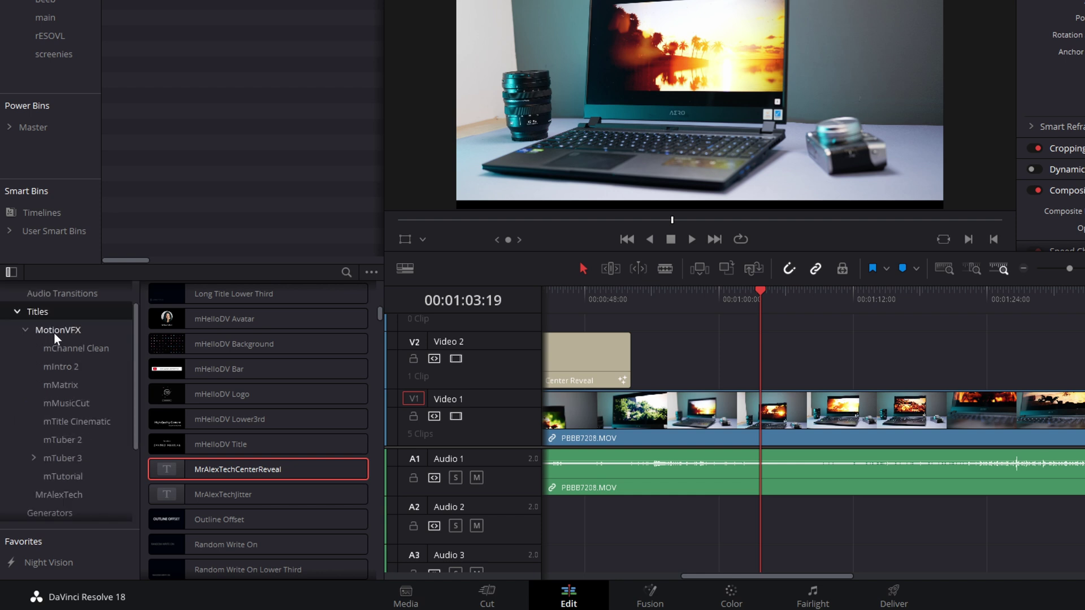
click(82, 351)
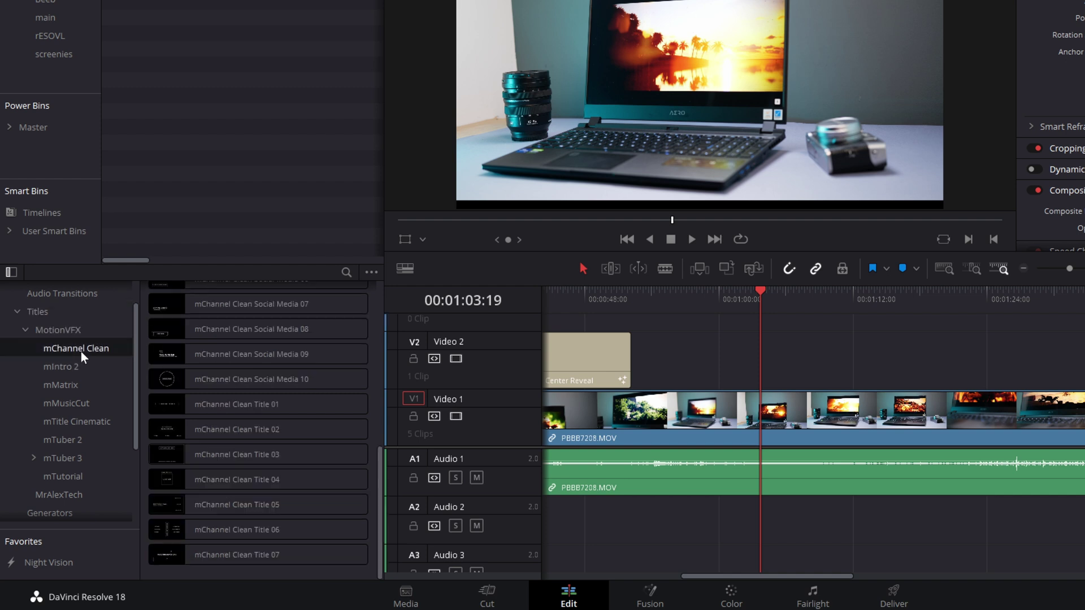
- Add the mChannel Clean Social Media 10 title to Video 2 at the playhead and select it
click(222, 378)
drag(222, 378, 741, 388)
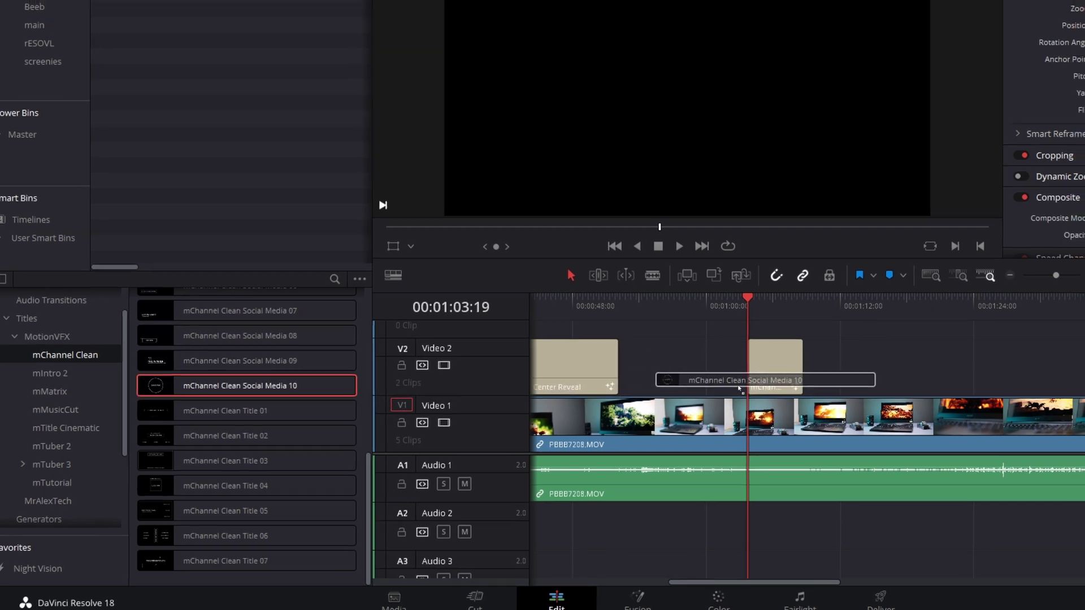
click(782, 365)
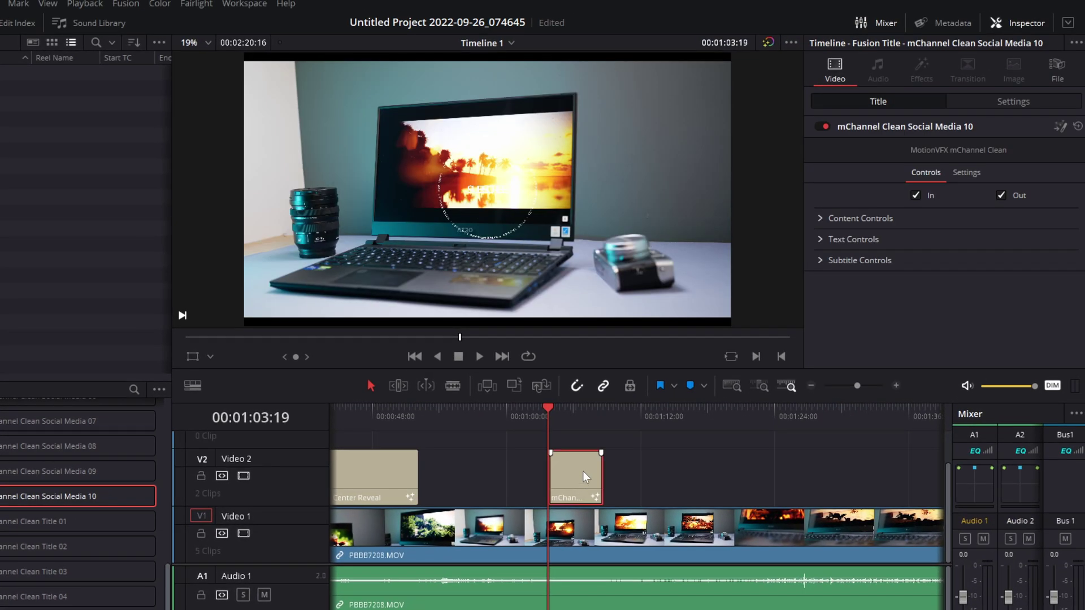
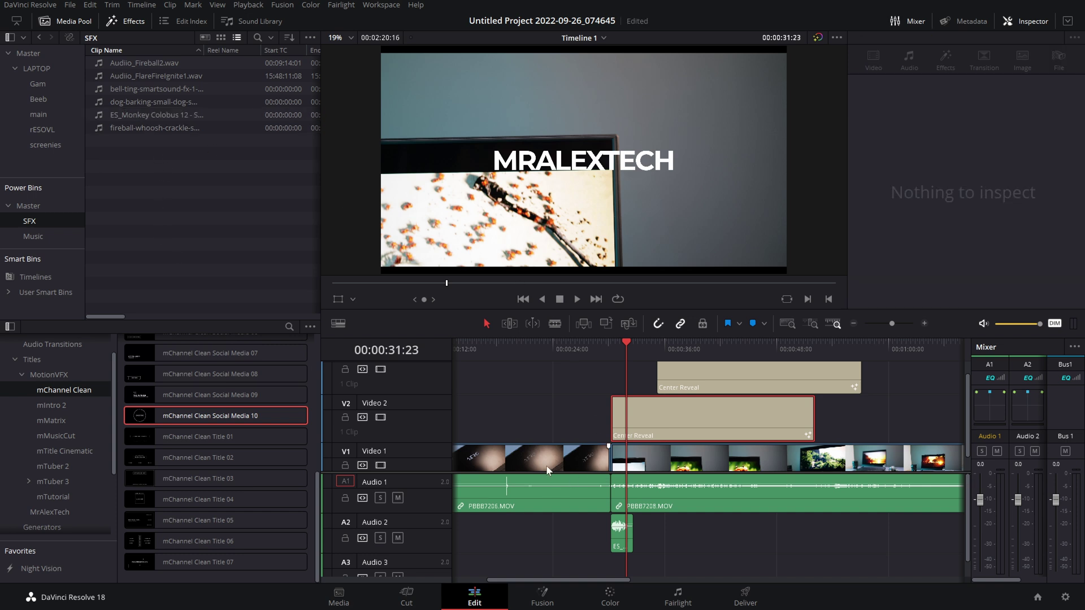
- Store the PBBB7206.MOV clip from Video 1 in the SFX power bin and select it there
drag(547, 470, 183, 208)
click(138, 141)
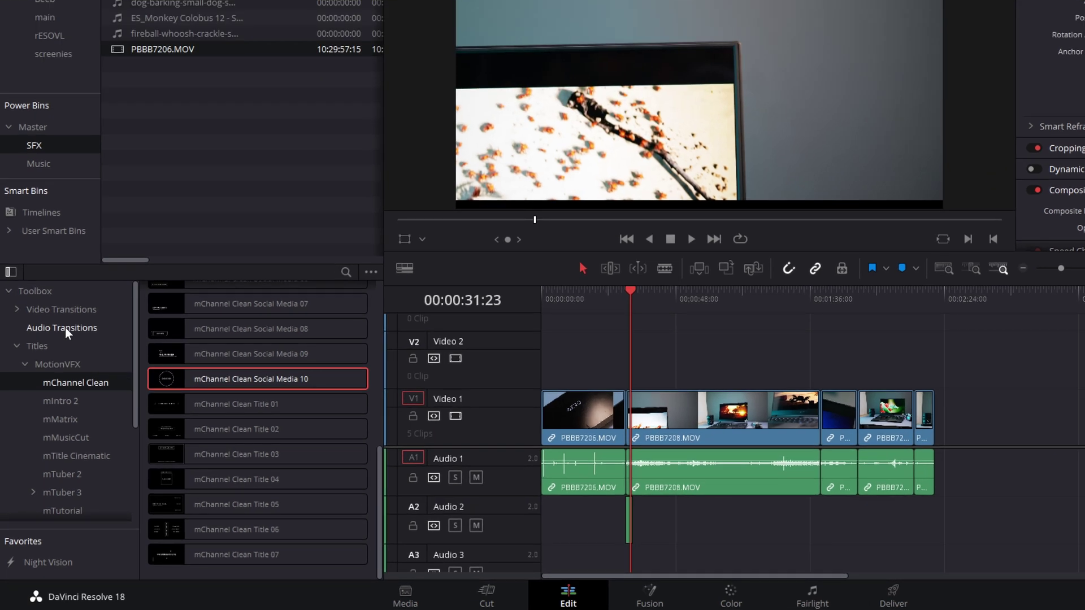
- Add an adjustment clip from the effects library to Video 2 above PBBB7208.MOV and lengthen it
scroll(65, 330, down, 5)
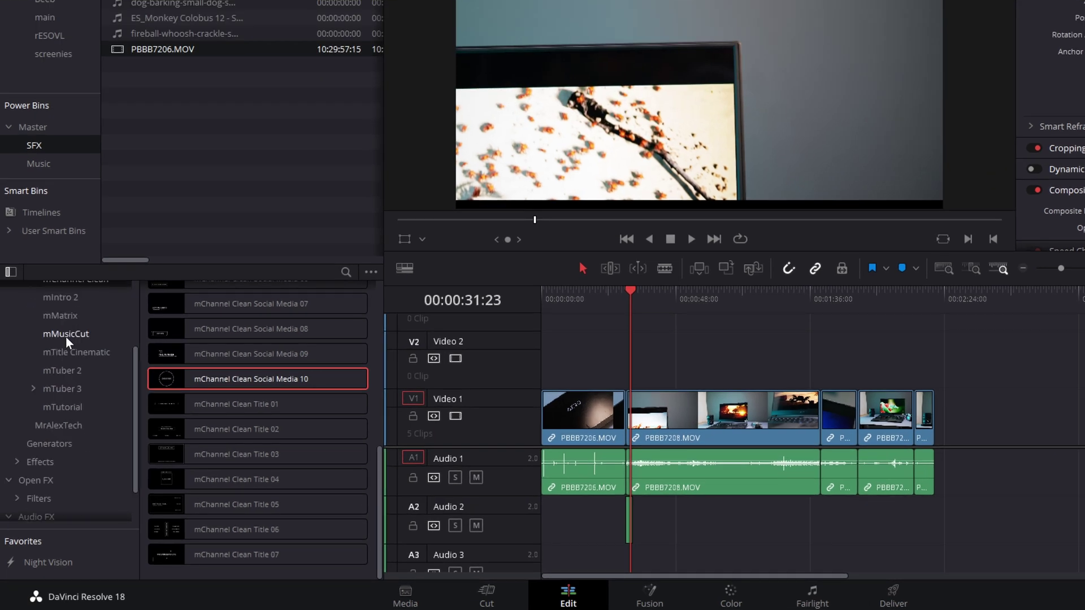
click(33, 428)
scroll(198, 414, up, 10)
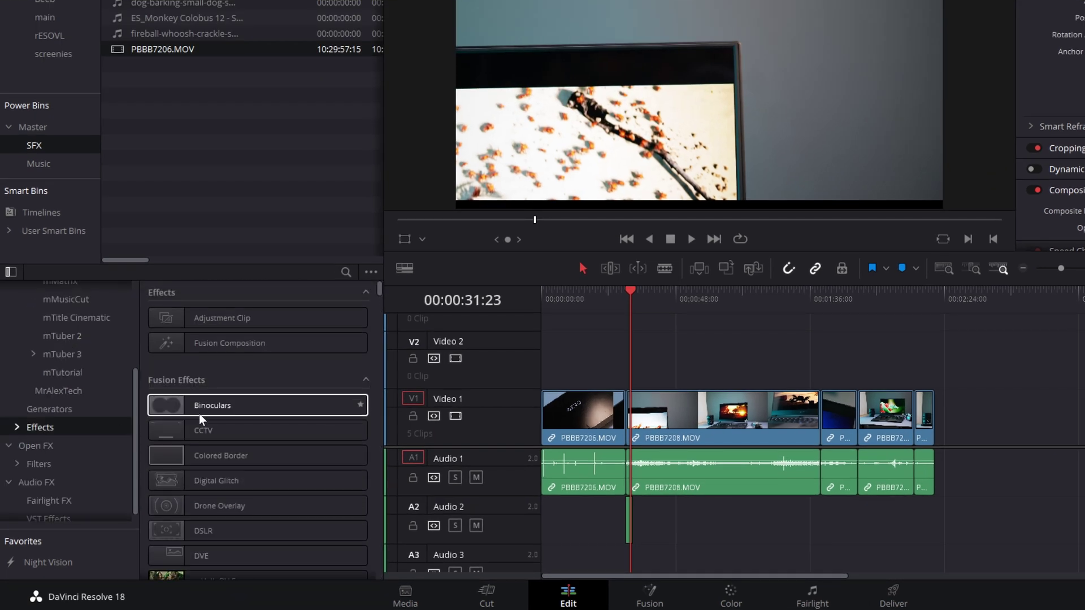
drag(199, 321, 663, 366)
click(923, 323)
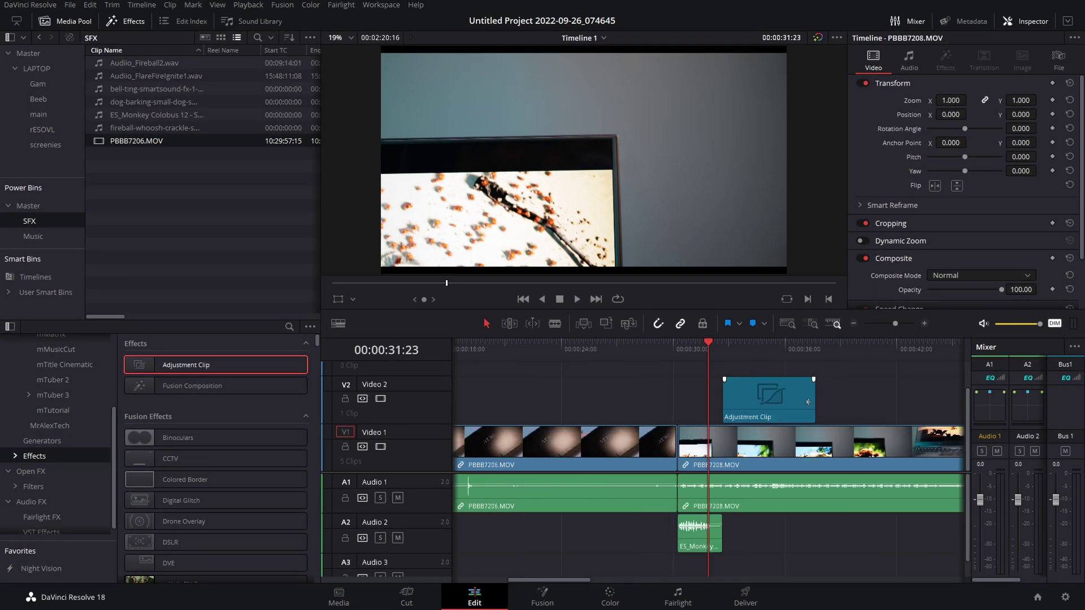
drag(814, 396, 665, 395)
- Place the playhead over the adjustment clip at 00:00:52:03 and set the clip's zoom to 1.420
drag(486, 352, 732, 357)
click(852, 323)
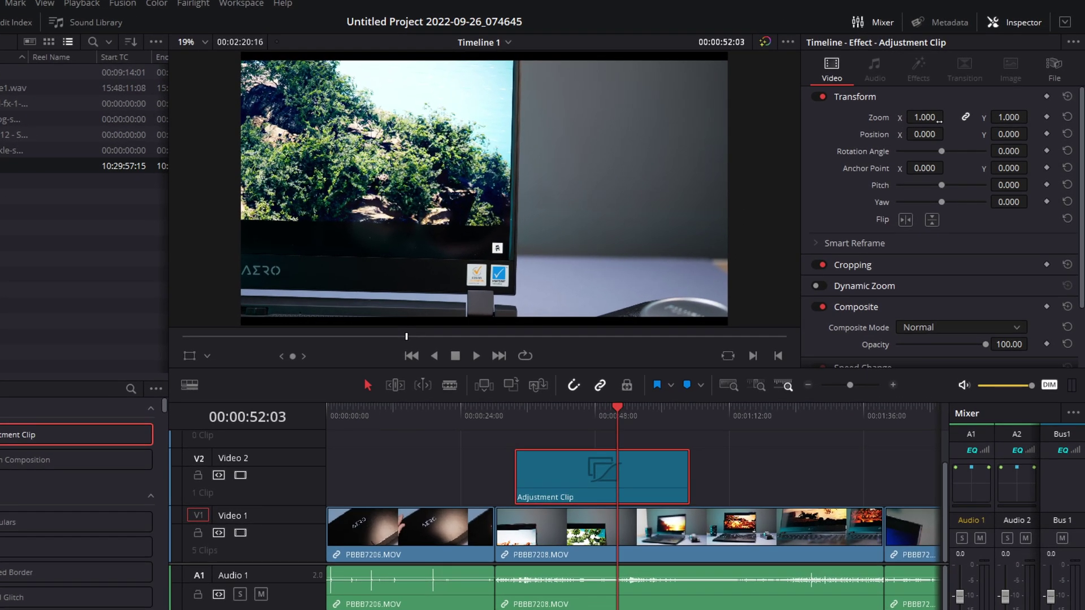
drag(951, 100, 968, 116)
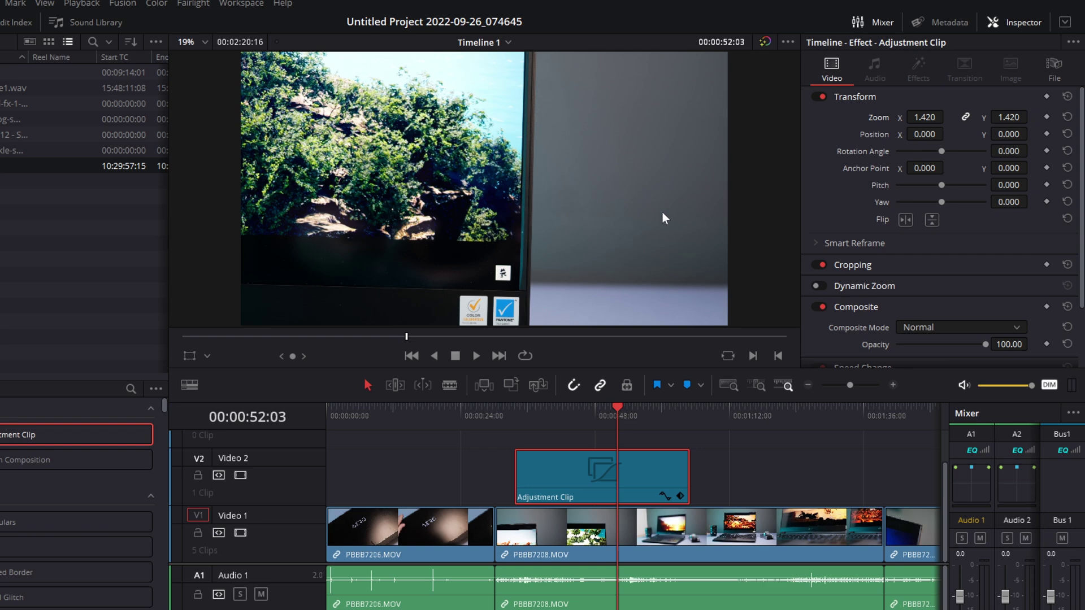
- Move the adjustment clip to start at 00:00:52:03 and raise it from Video 2 to Video 4
drag(549, 484, 703, 477)
mouse_move(624, 428)
mouse_down()
mouse_move(584, 413)
mouse_move(755, 417)
mouse_move(618, 412)
mouse_up()
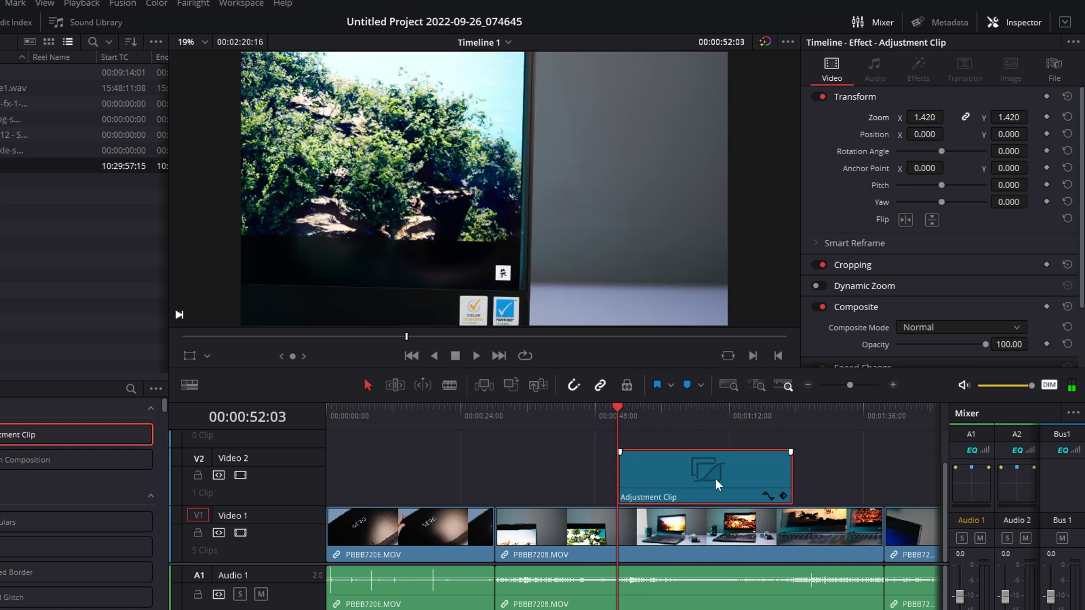
scroll(652, 446, up, 2)
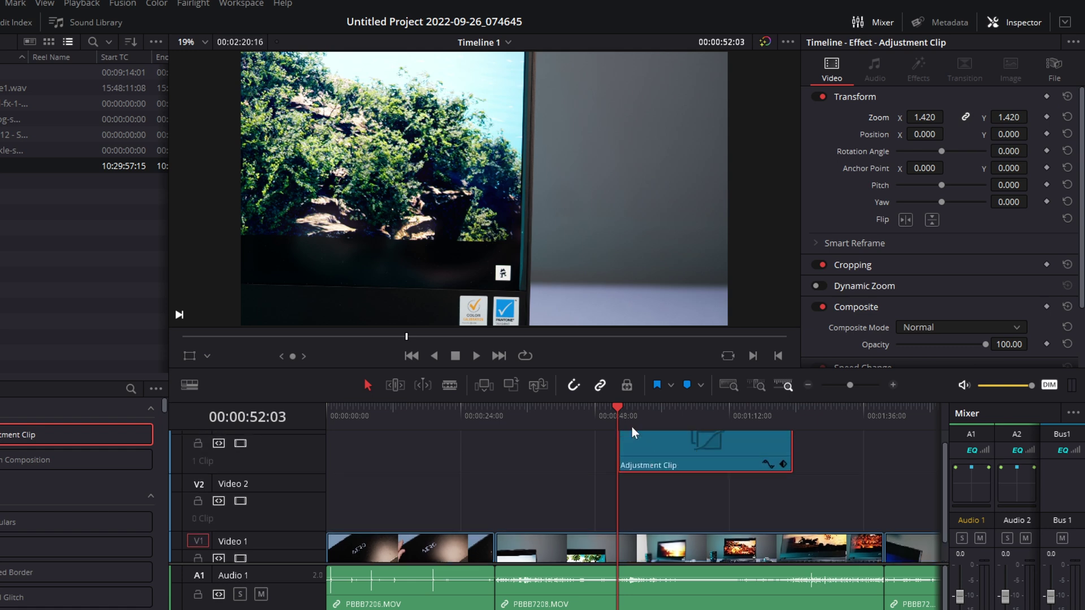
click(703, 412)
drag(718, 416, 626, 417)
scroll(659, 430, up, 1)
key(Delete)
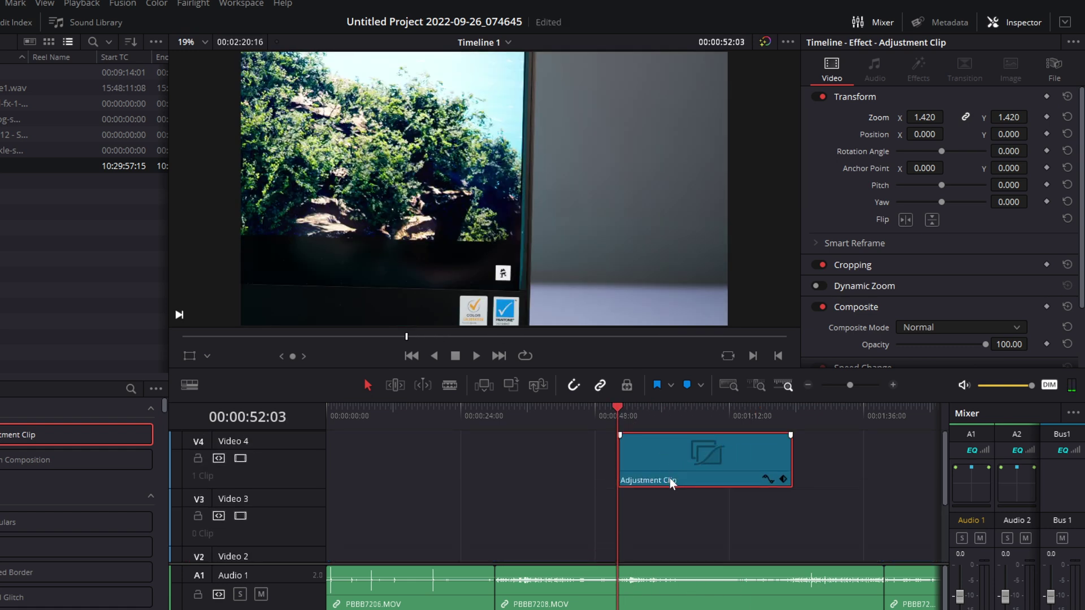
key(ctrl+z)
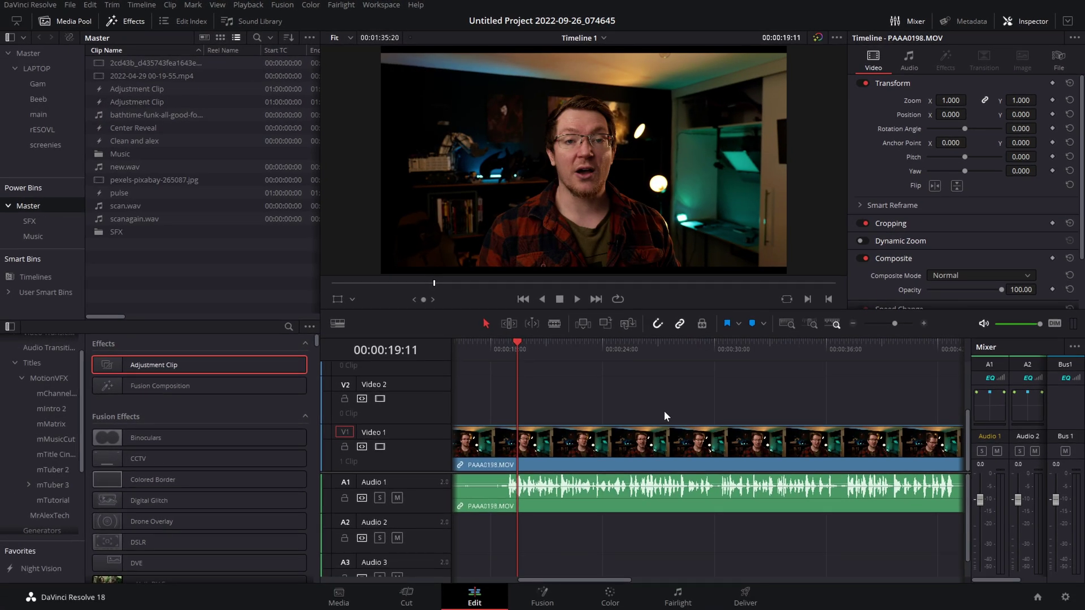
- Add an adjustment clip to Video 2 above PAAA0198.MOV at 00:00:19:11 and select it
drag(144, 365, 531, 404)
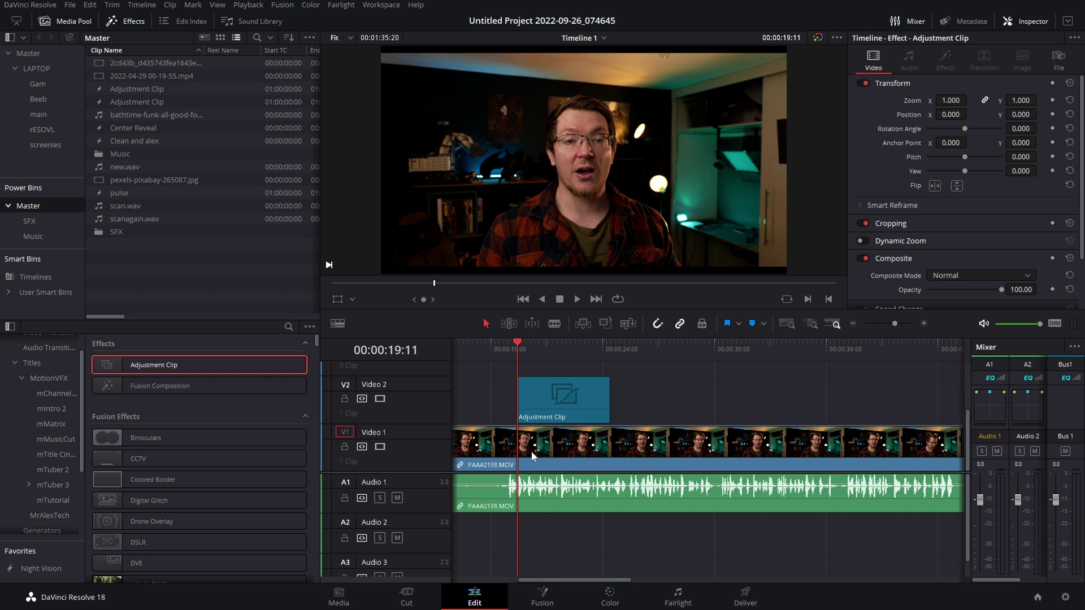
click(558, 404)
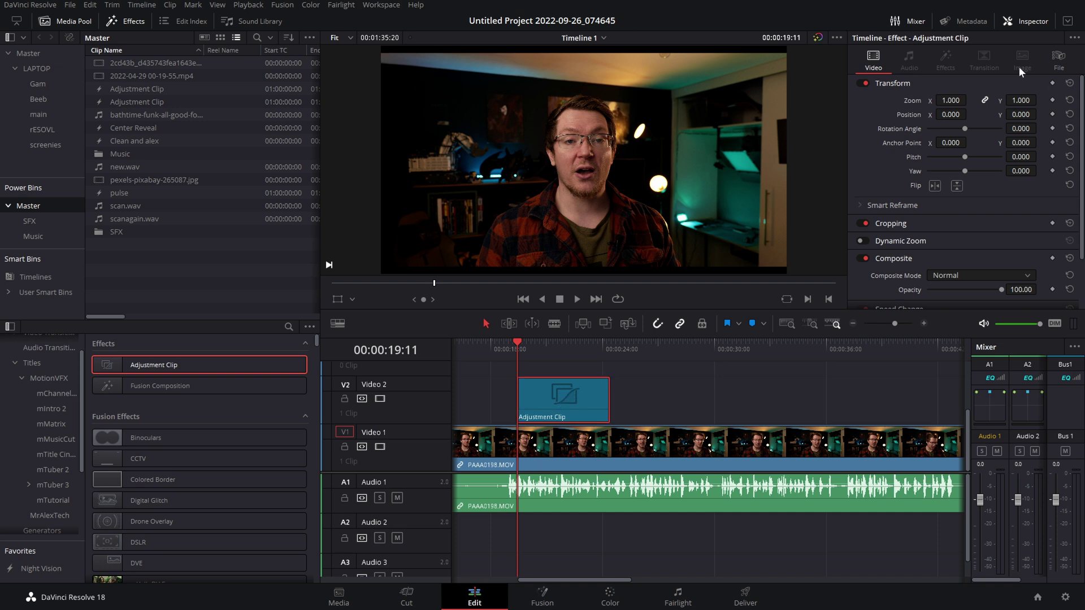
- Set the selected adjustment clip's zoom to 1.190 and play across it from 00:00:18:06
mouse_move(951, 100)
mouse_down()
mouse_move(969, 100)
mouse_move(950, 100)
mouse_up()
click(495, 351)
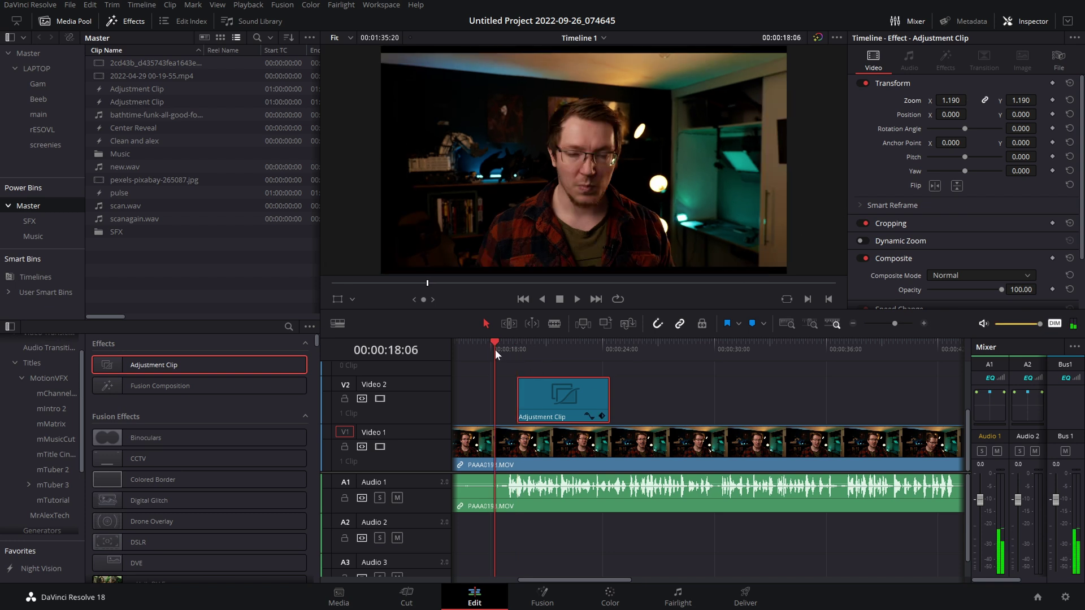
key(space)
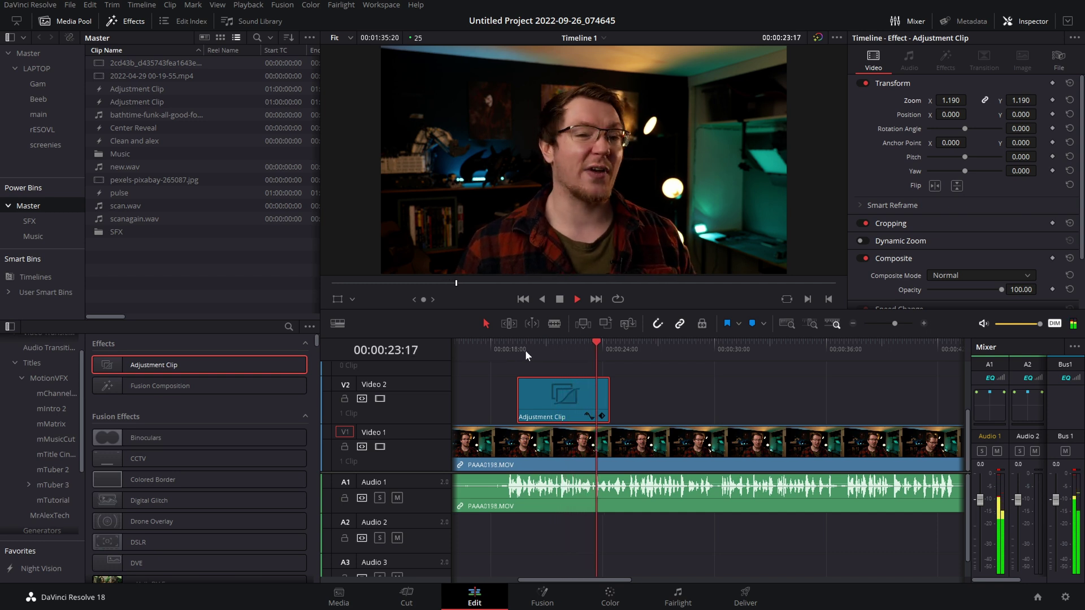
key(space)
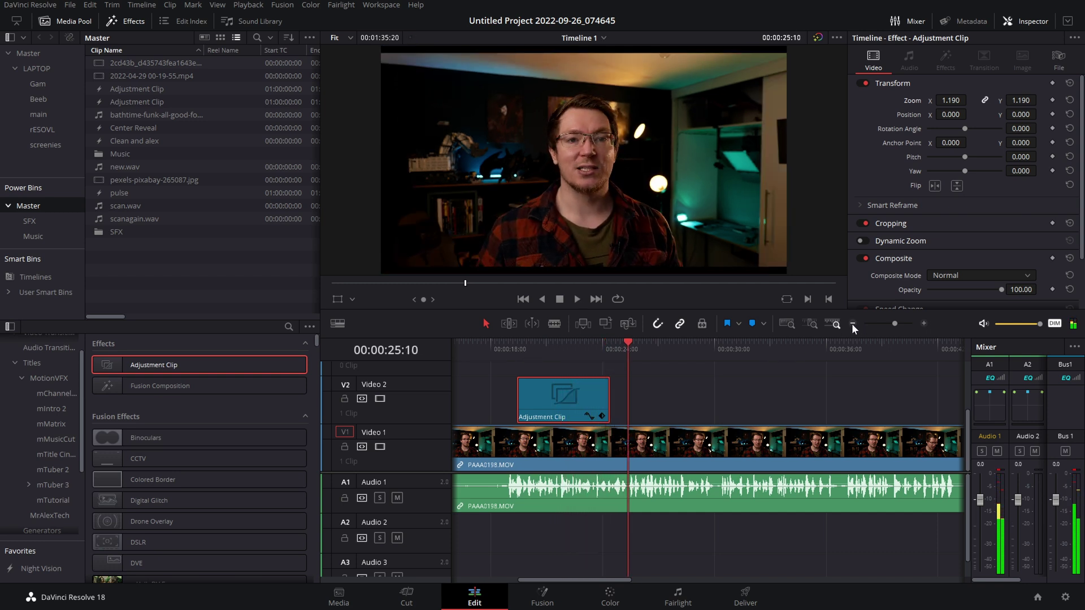
- Place three copies of the zoomed adjustment clip further along Video 2 and preview the first copy
key(ctrl+minus)
scroll(780, 392, right, 3)
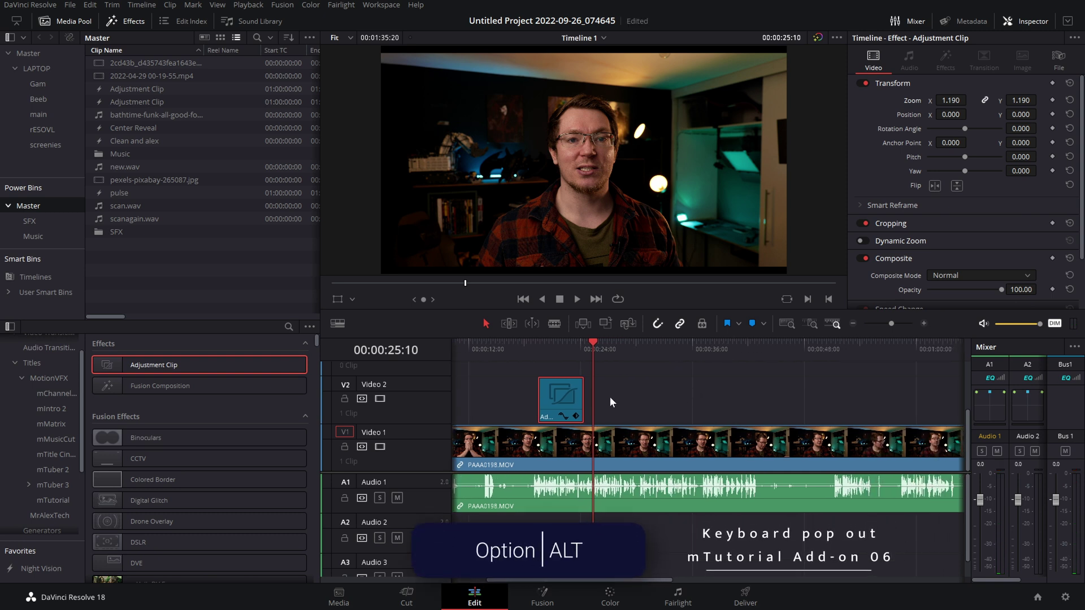
click(609, 404)
click(565, 395)
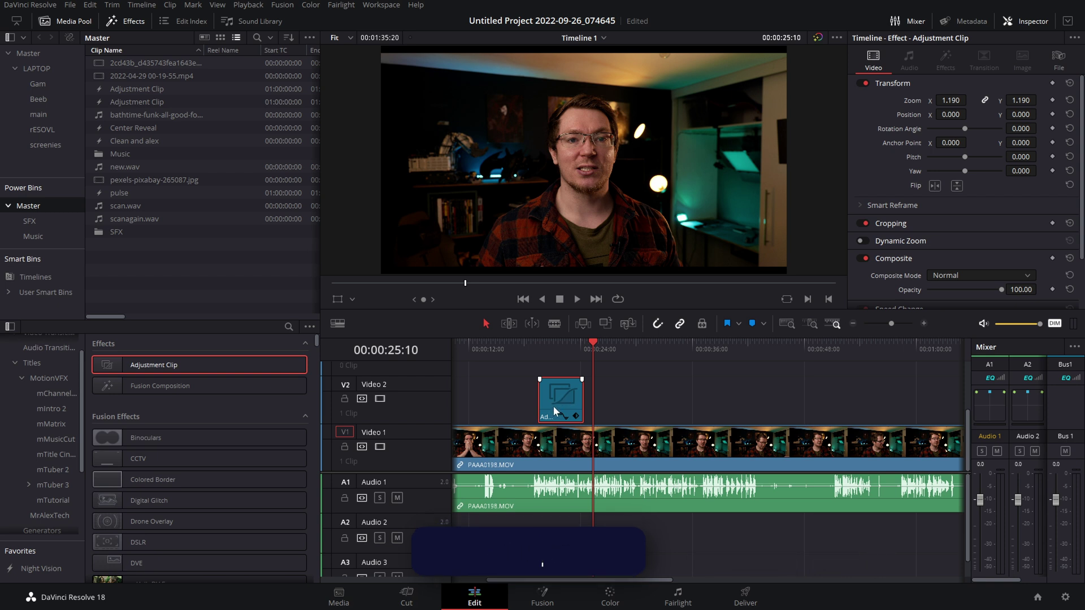
drag(553, 406, 859, 405)
click(606, 355)
key(space)
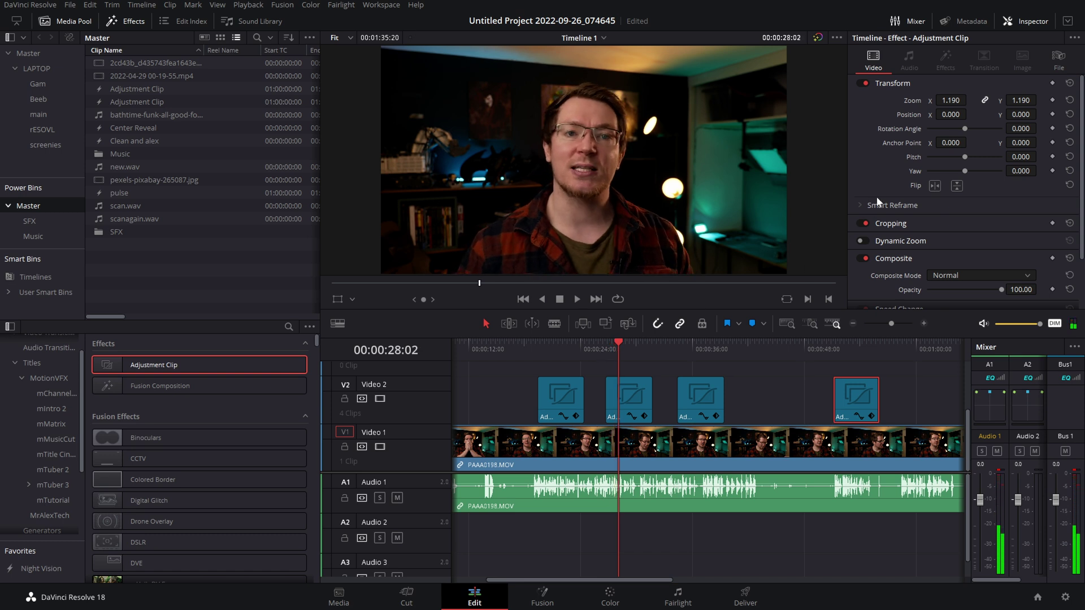
key(ctrl+s)
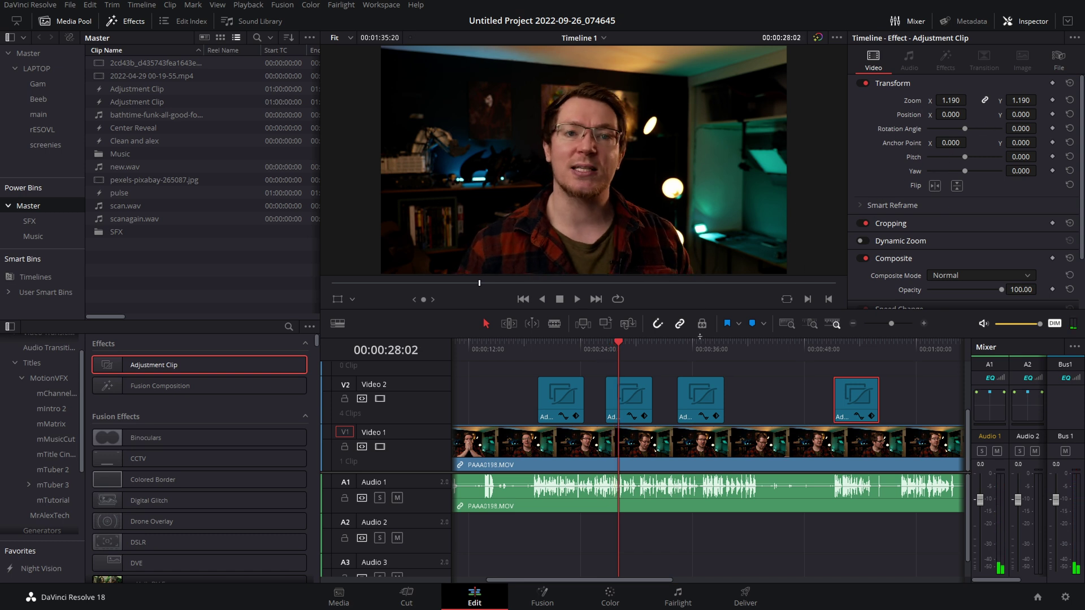
- Add a new, longer adjustment clip from the effects library to Video 2 at 00:00:58:24 and select it
scroll(735, 399, right, 5)
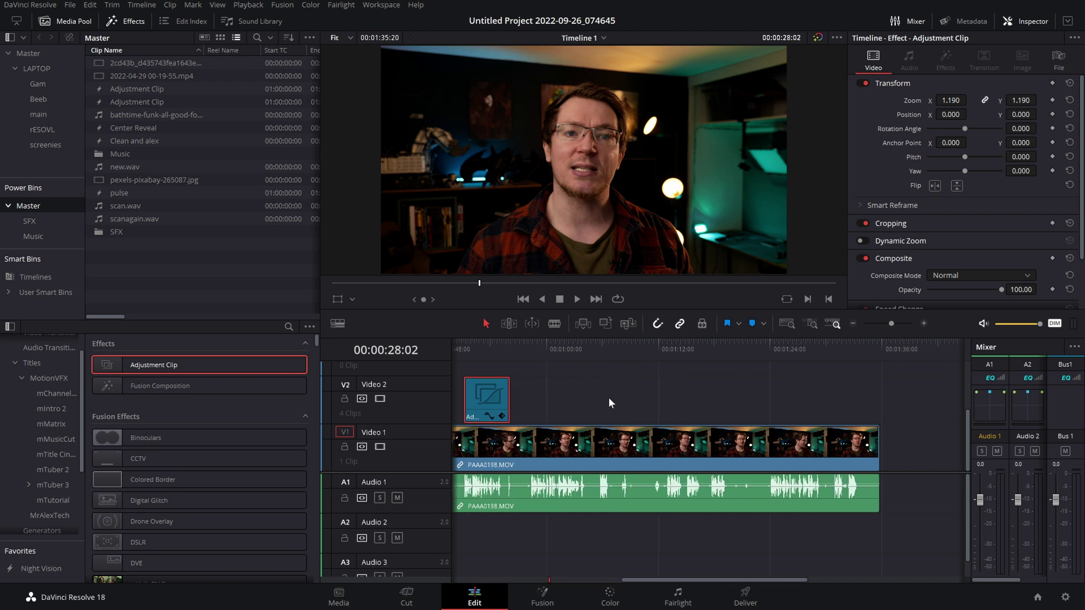
click(565, 400)
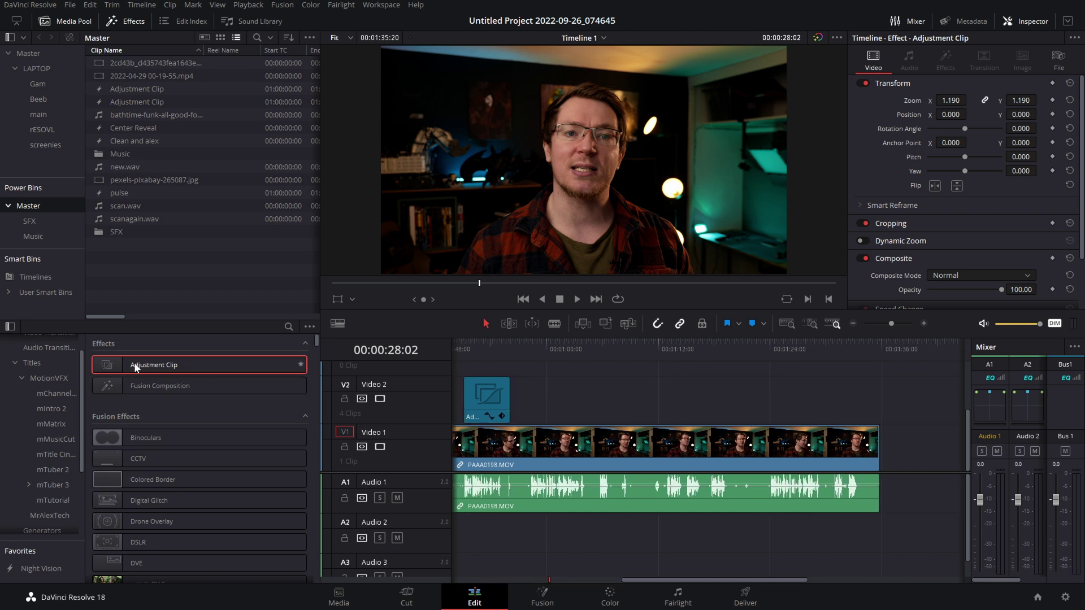
drag(134, 362, 714, 400)
click(533, 351)
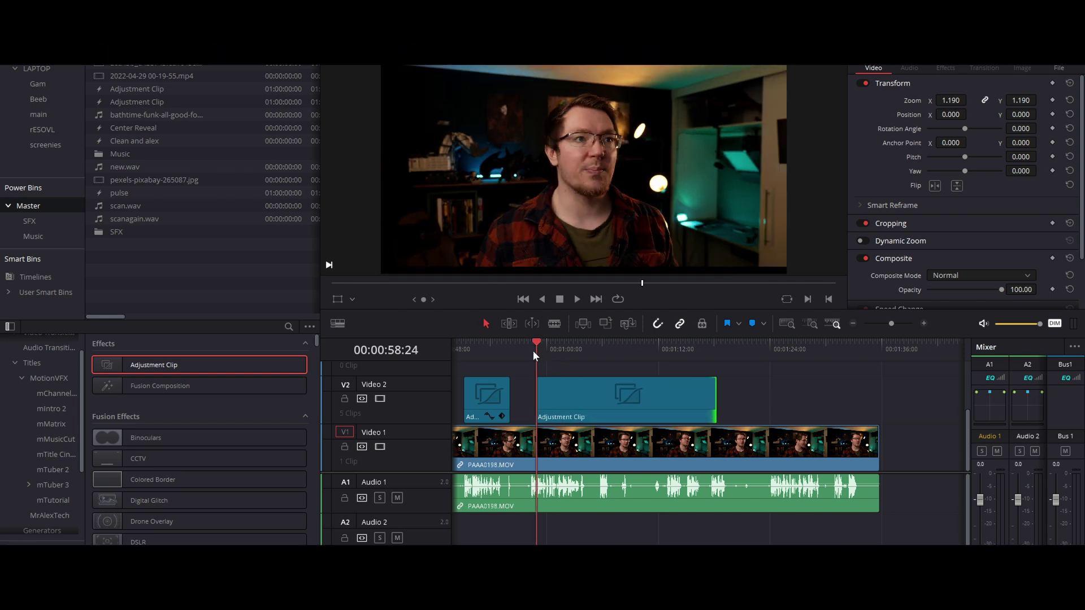
click(571, 392)
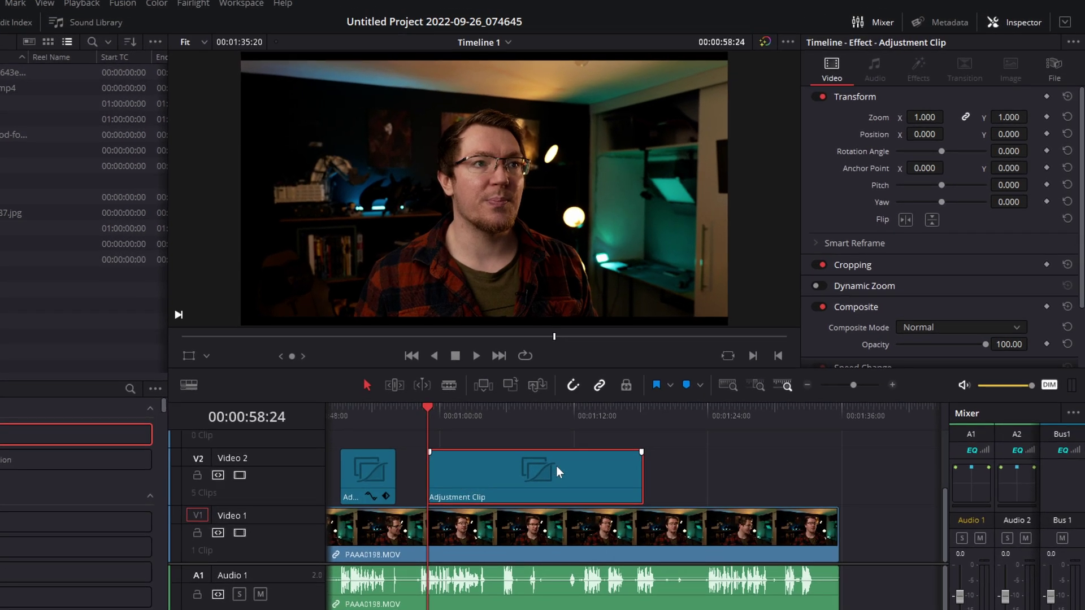
- Crop the new adjustment clip by 263.800 at the top and 263.000 at the bottom, and nudge it slightly later on Video 2
click(857, 268)
scroll(892, 260, down, 2)
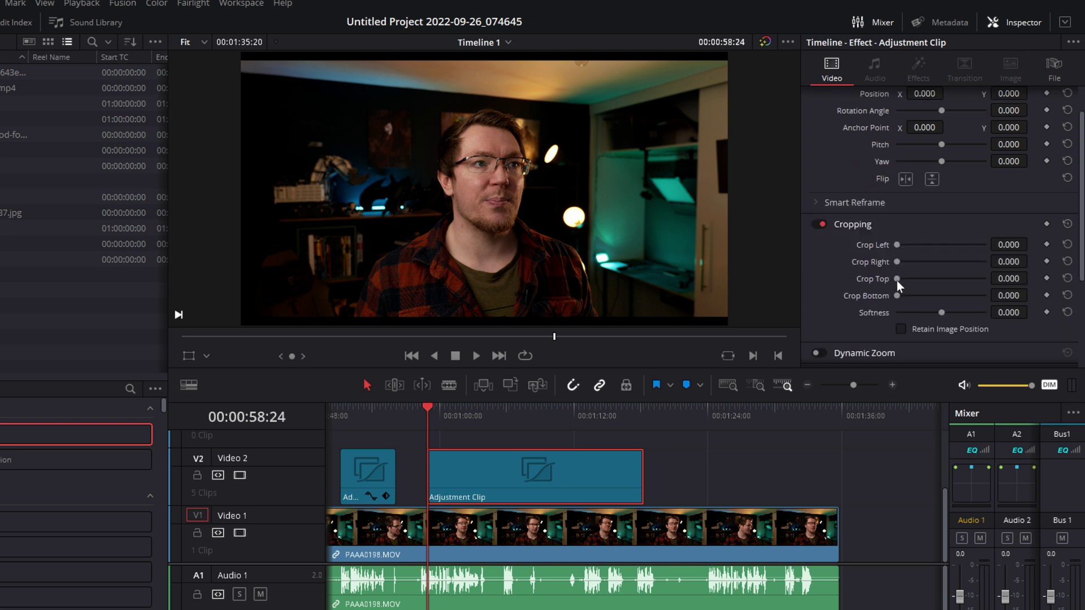
mouse_move(896, 280)
mouse_down()
mouse_move(907, 279)
mouse_move(906, 296)
mouse_up()
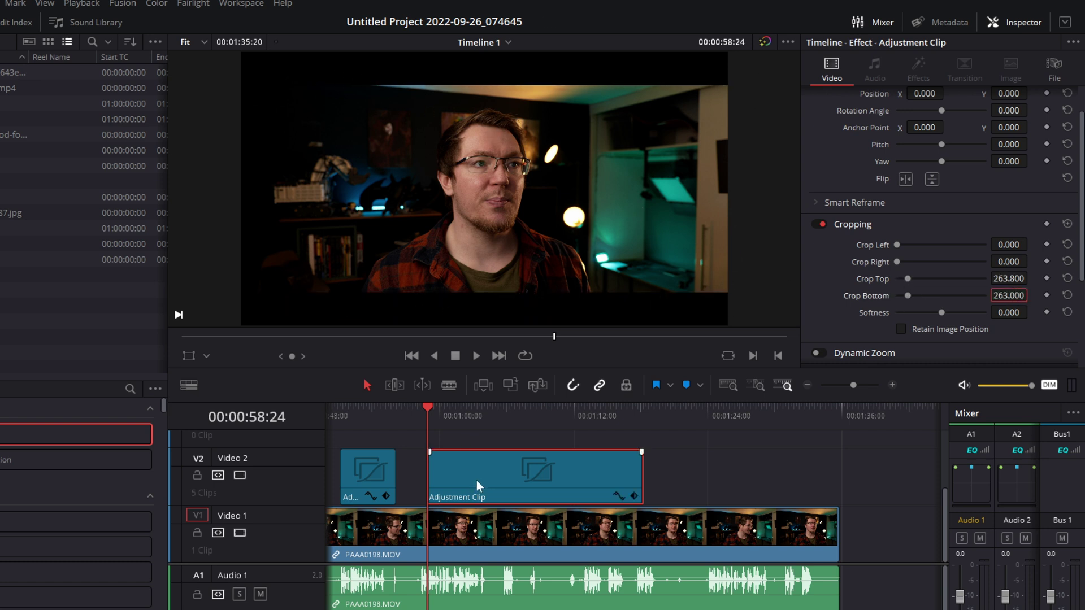
mouse_move(500, 476)
mouse_down()
mouse_move(592, 483)
mouse_move(473, 479)
mouse_move(642, 487)
mouse_move(489, 480)
mouse_up()
drag(431, 417, 537, 422)
mouse_move(449, 474)
mouse_down()
mouse_move(623, 470)
mouse_move(453, 471)
mouse_up()
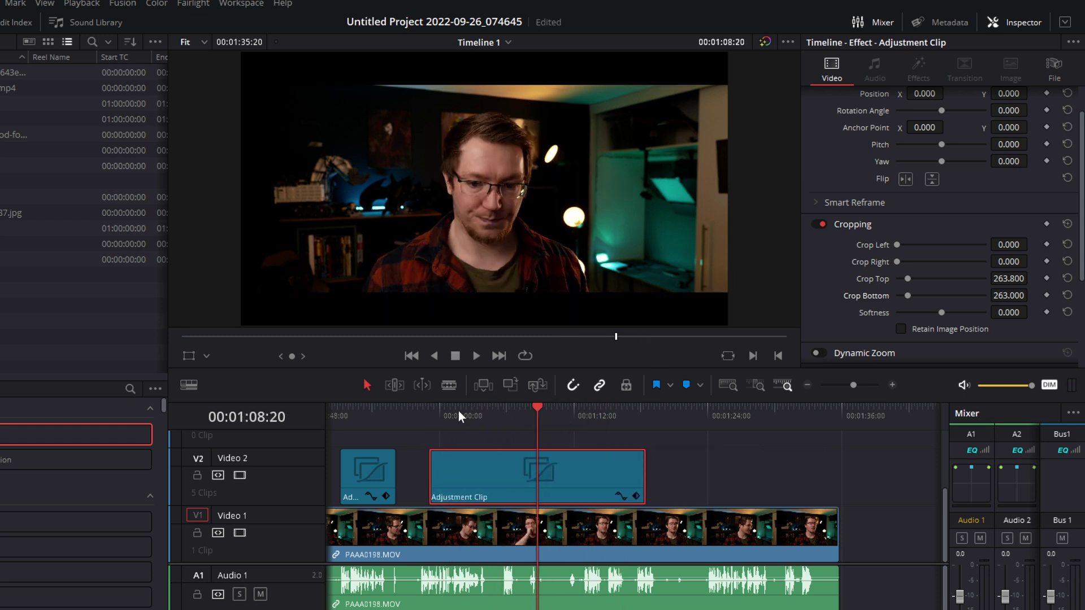
drag(482, 413, 519, 414)
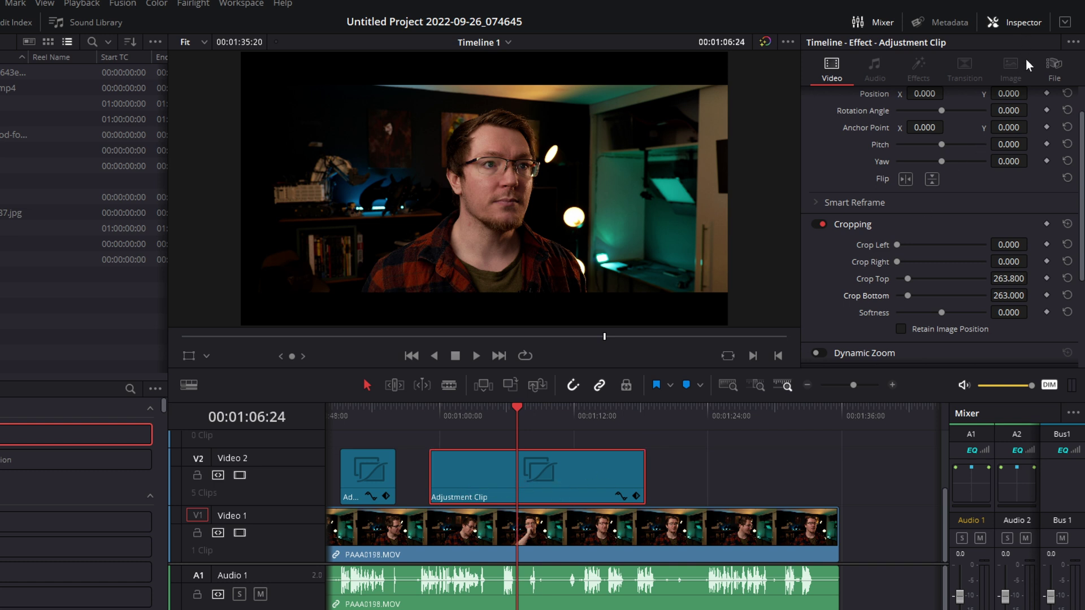
- Rename the cropped adjustment clip as blackbars and store a copy in the Master power bin
click(1055, 77)
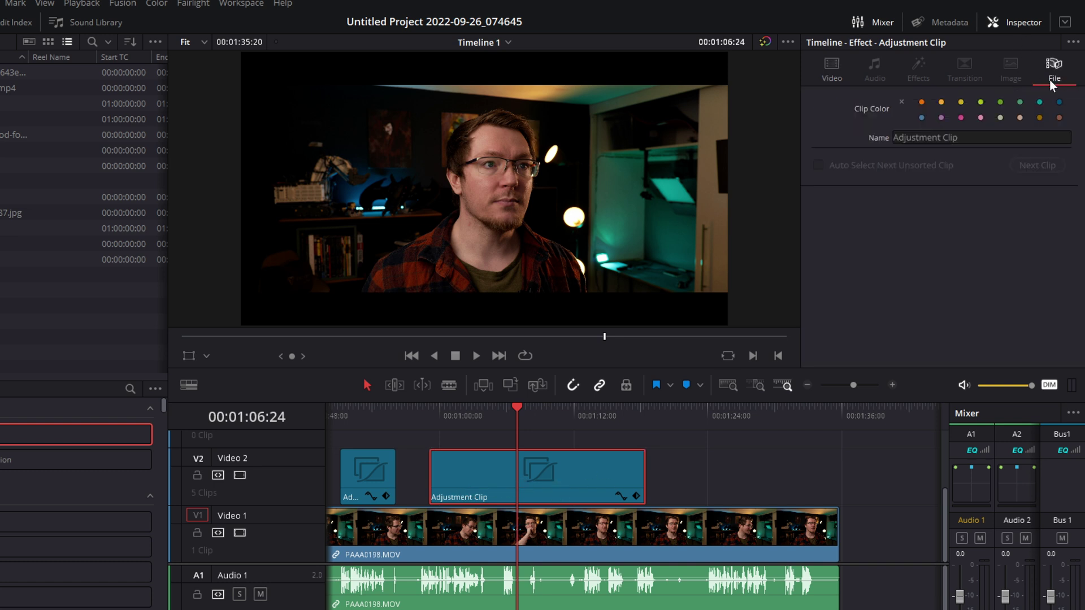
click(990, 140)
text(blackbars)
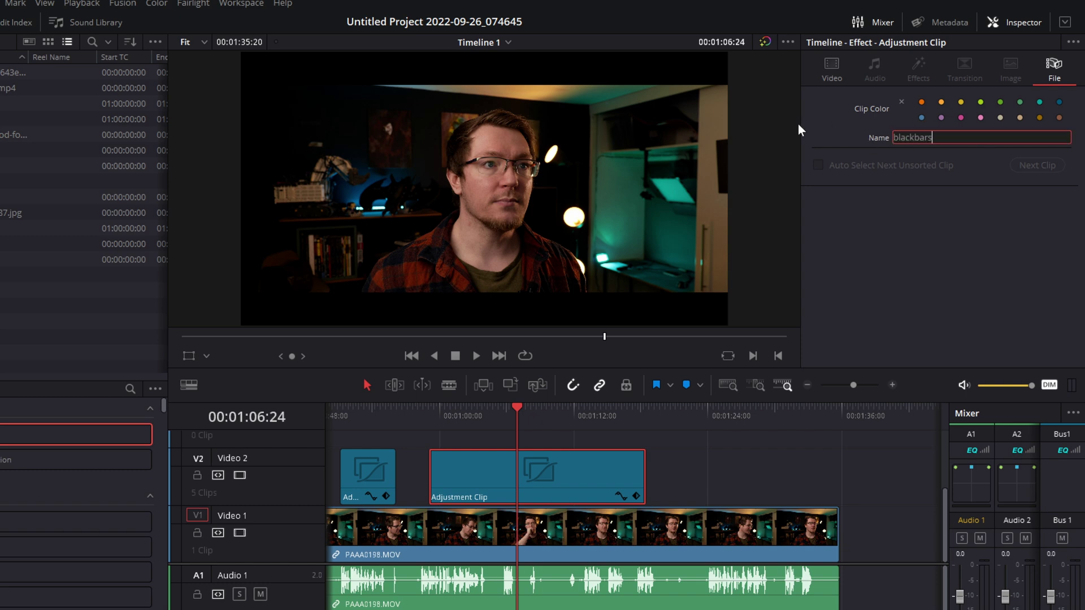
key(Return)
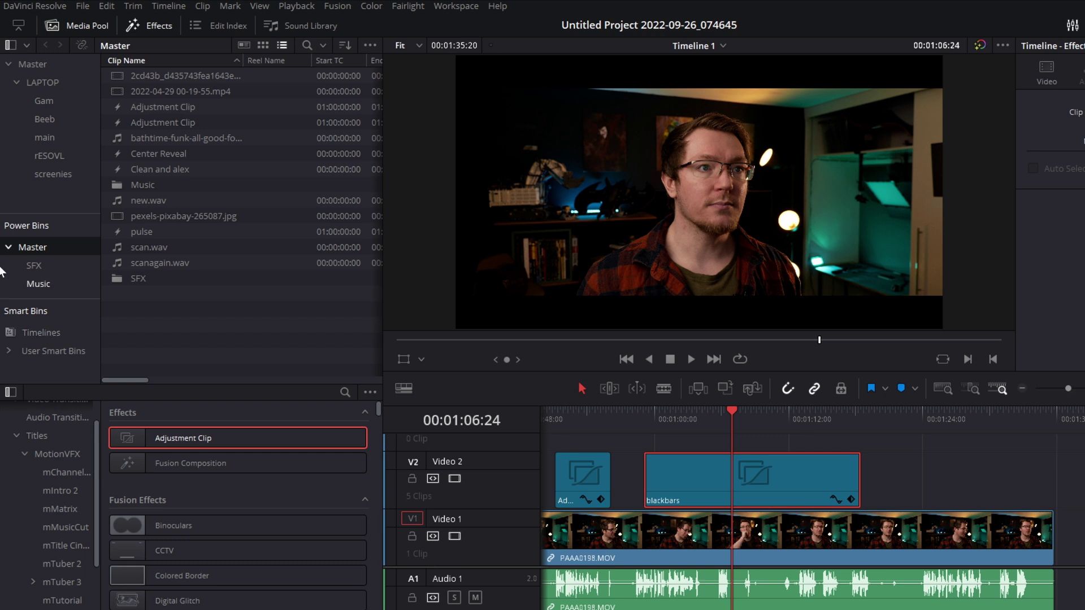
click(8, 248)
drag(707, 487, 194, 345)
click(226, 351)
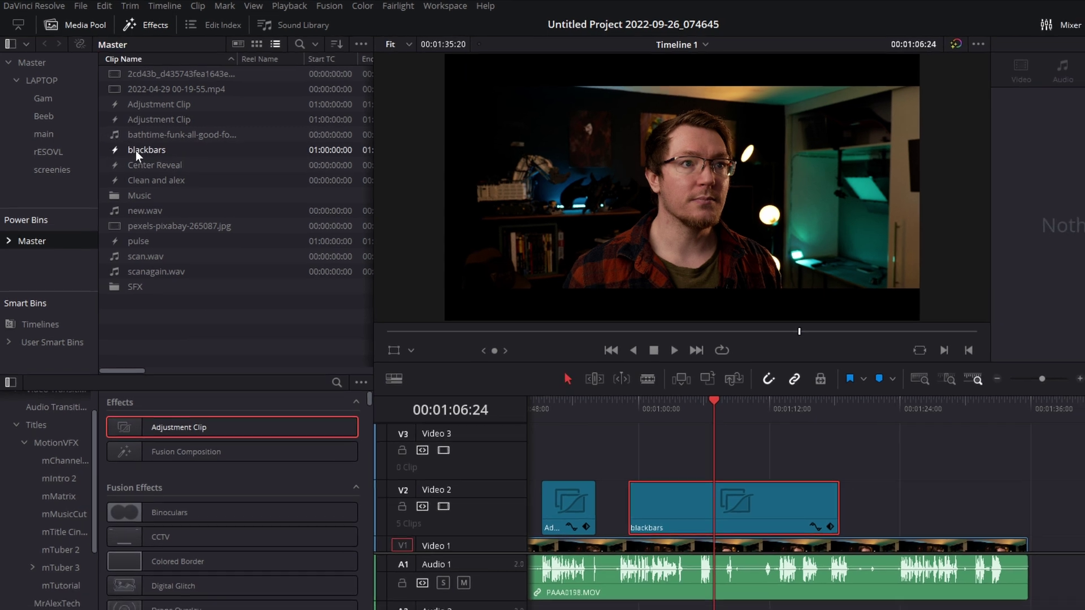
- Add the blackbars clip from the power bin to Video 2 after the existing one and play back from that point
drag(142, 156, 982, 425)
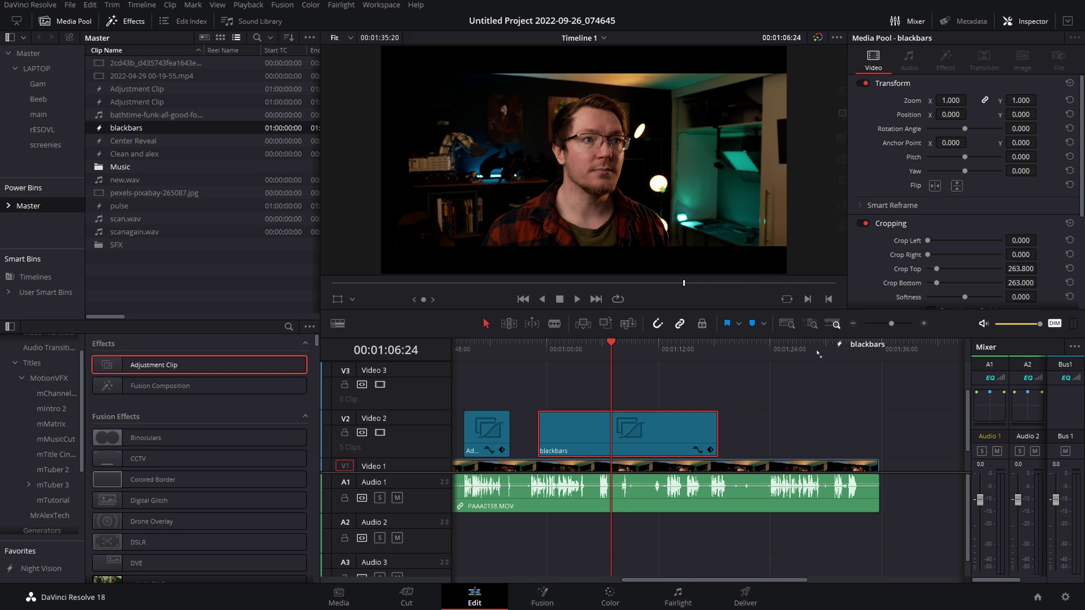
drag(818, 354, 755, 437)
click(760, 342)
key(space)
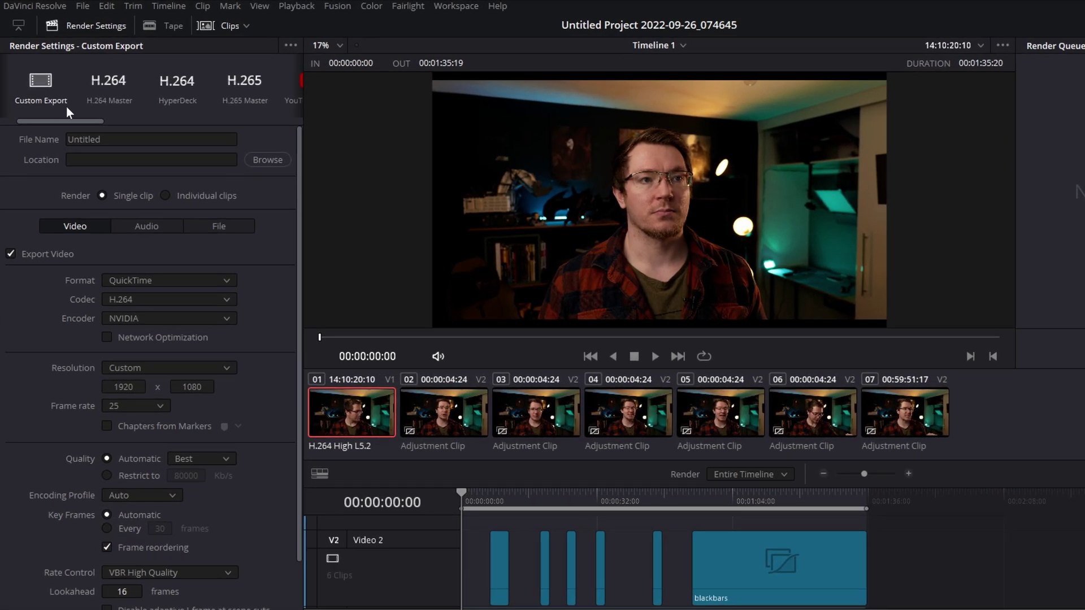
- Load the H.265 Master render preset and set the format to MP4 with the H.265 codec
drag(76, 120, 117, 121)
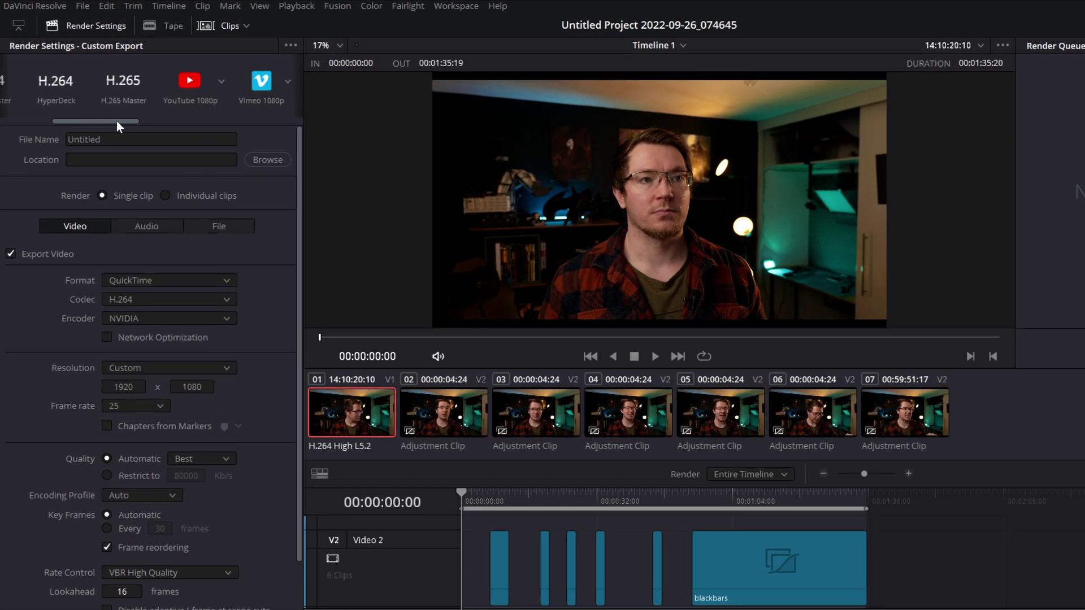
click(116, 90)
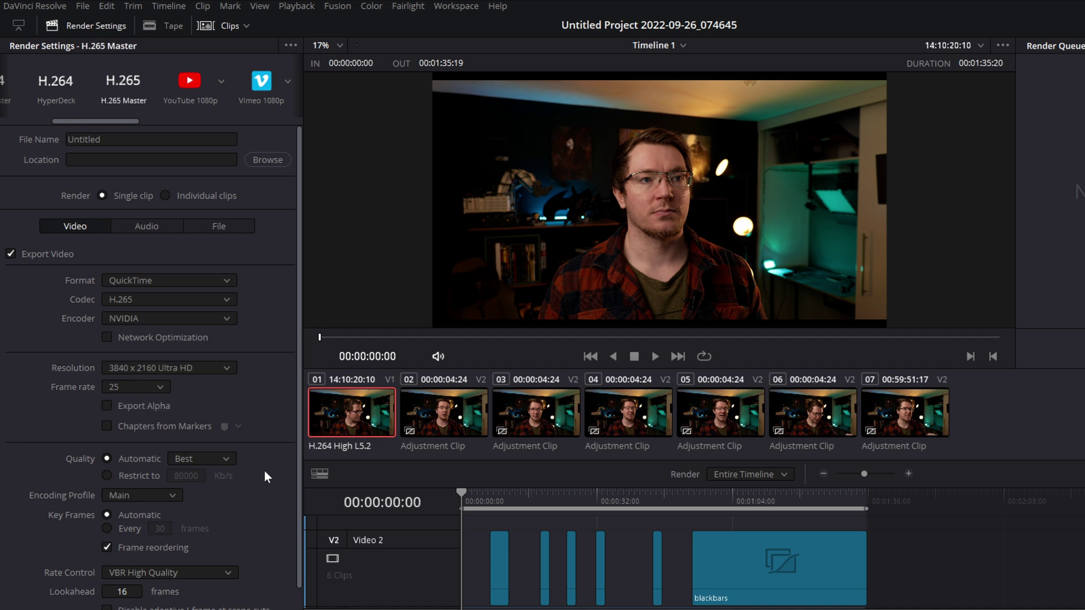
click(161, 286)
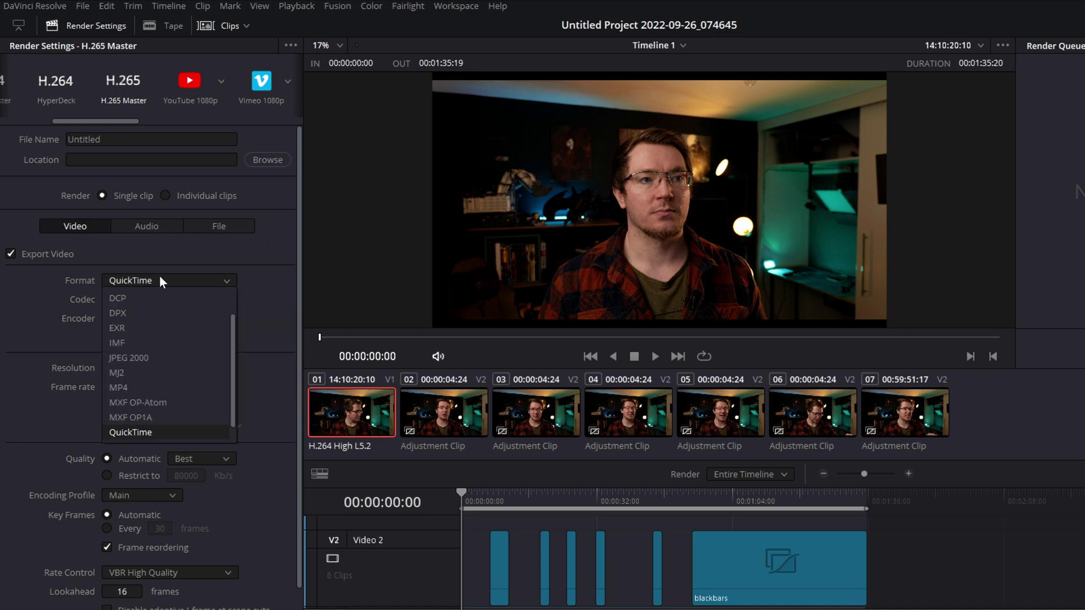
click(141, 383)
click(147, 300)
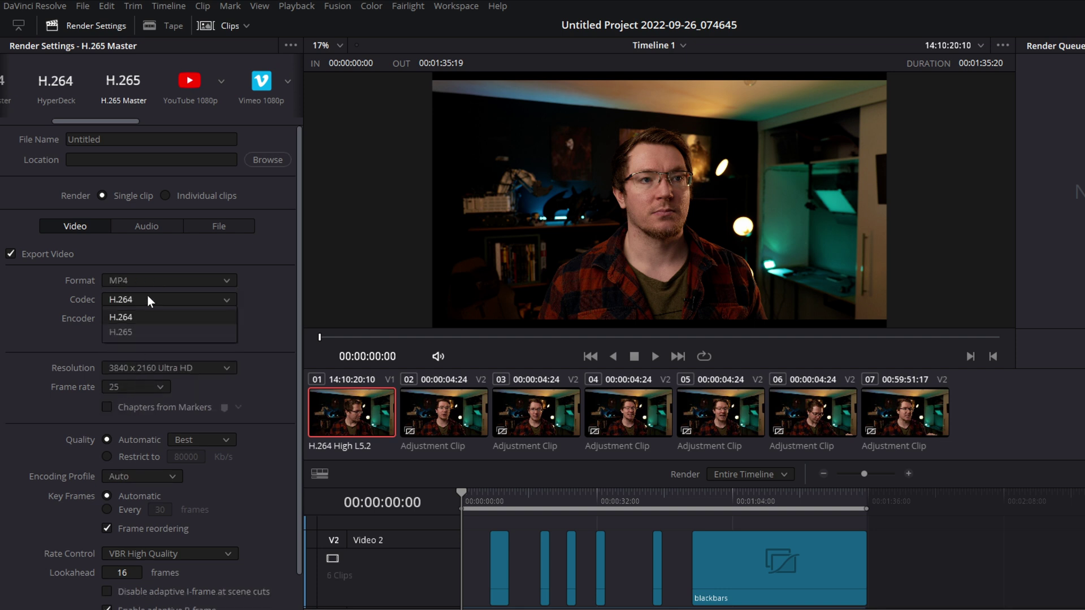
click(145, 330)
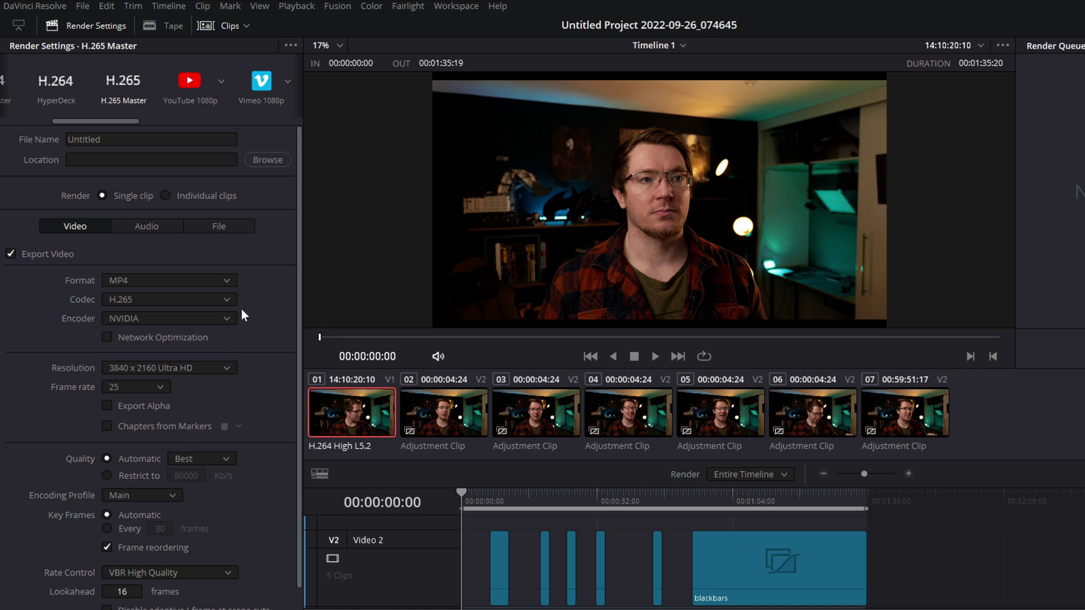
- Save the render settings as a new preset named 265 Nvidia and select that preset
click(290, 45)
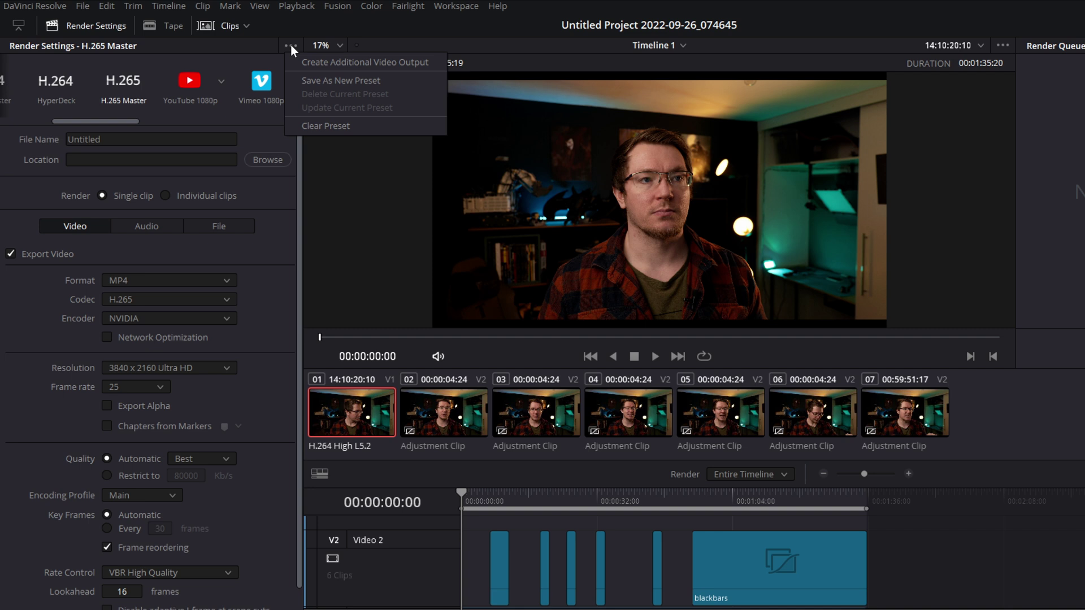
click(340, 80)
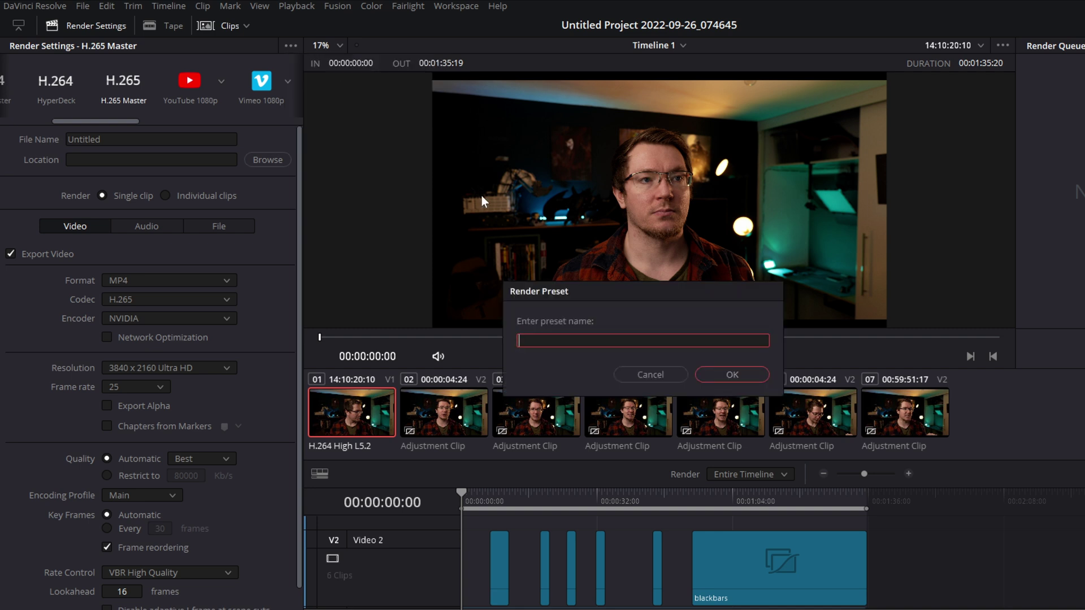
text(265 Nvidia)
click(755, 375)
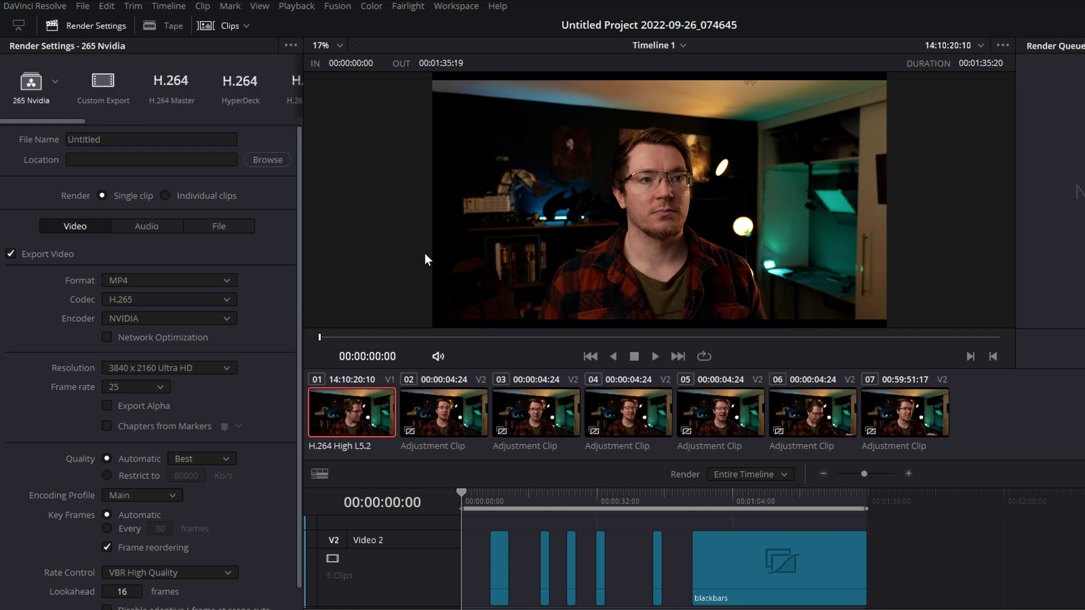
drag(49, 117, 28, 120)
click(161, 84)
click(25, 87)
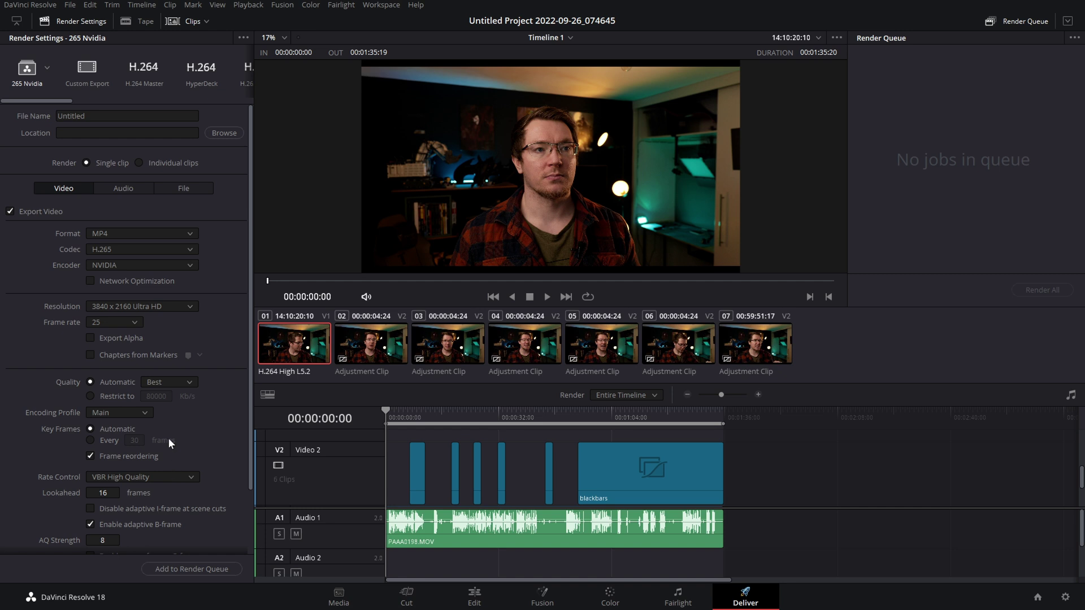
- Load the UHD30YT render preset and add Timeline 1 to the render queue
click(47, 66)
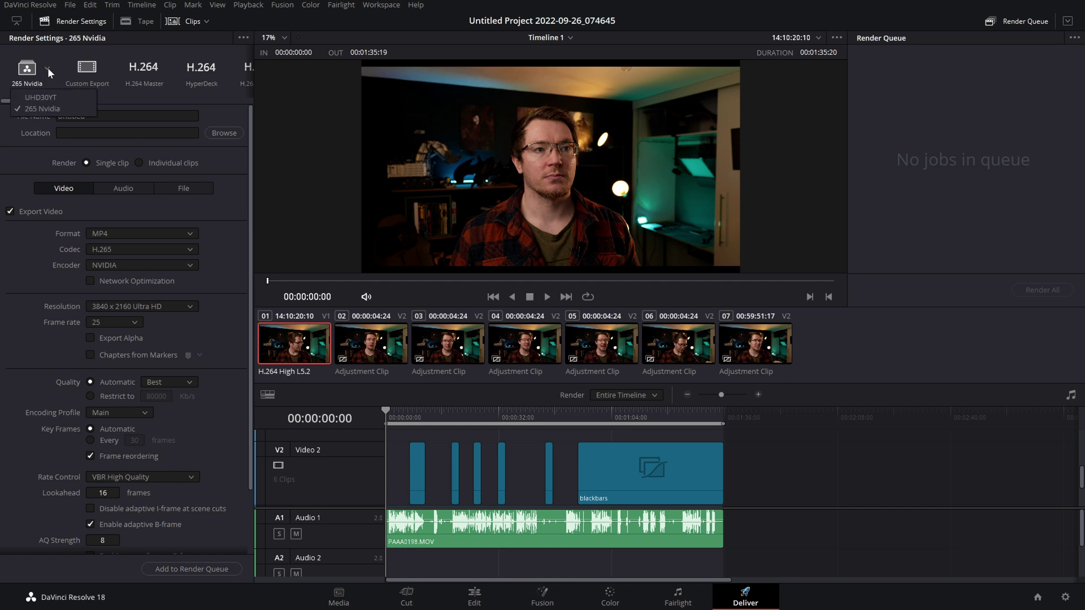
click(48, 96)
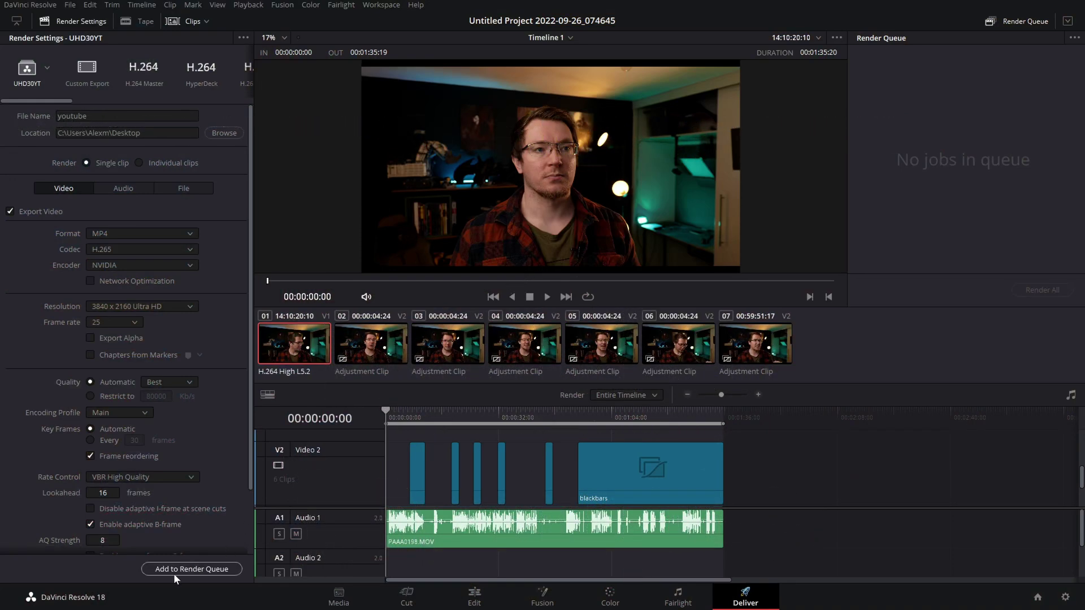
click(172, 569)
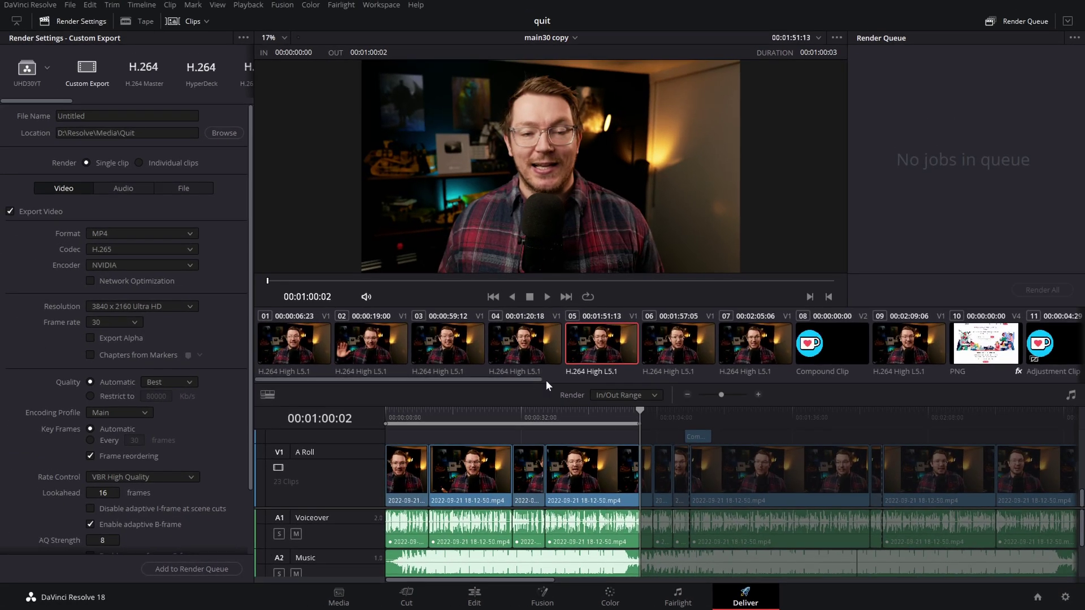
- Add the quit project's main30 copy timeline to the render queue and show the queued jobs of all projects
click(197, 567)
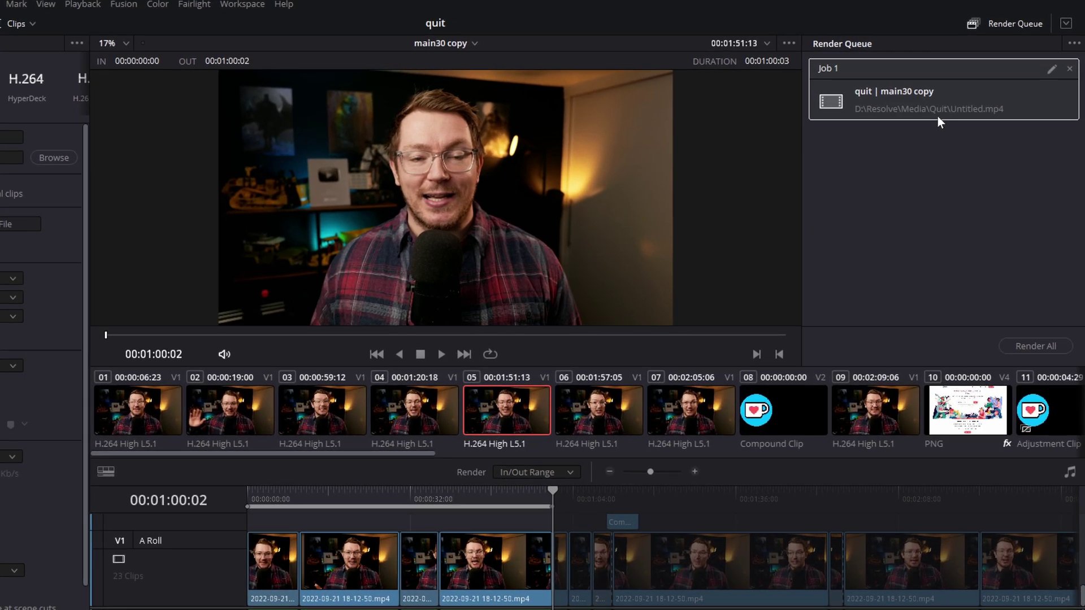
click(1073, 44)
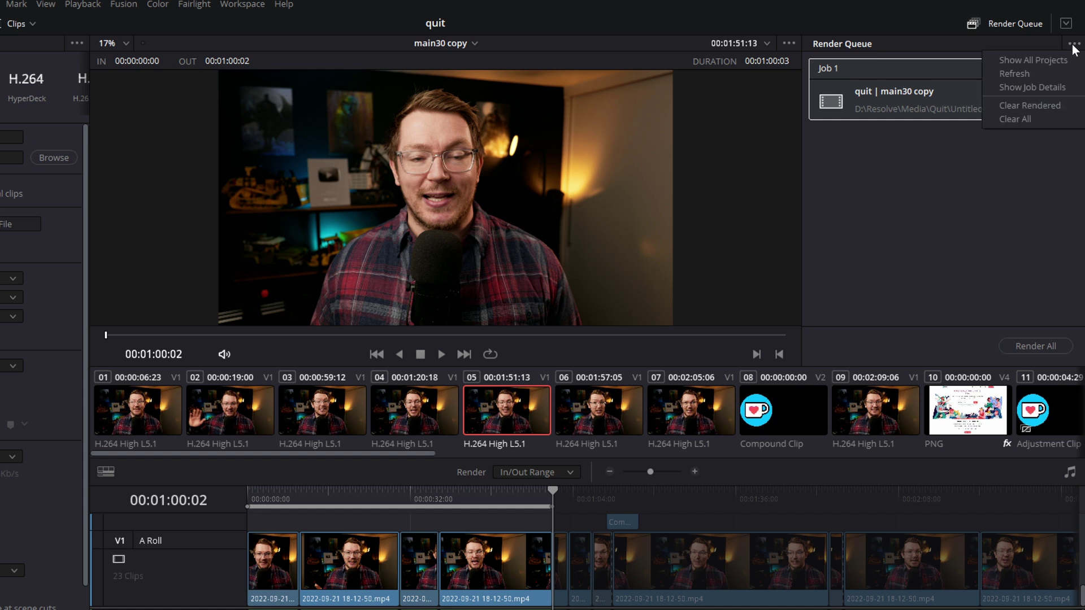
click(1035, 60)
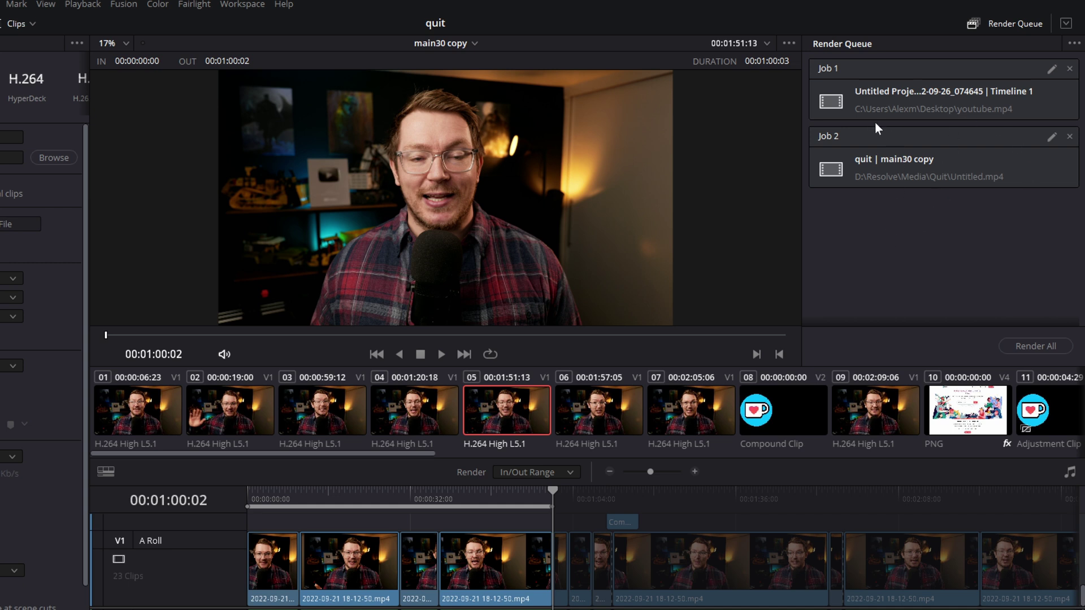
- Select Job 1 and Job 2 in the render queue individually and together, ending with neither selected
click(892, 104)
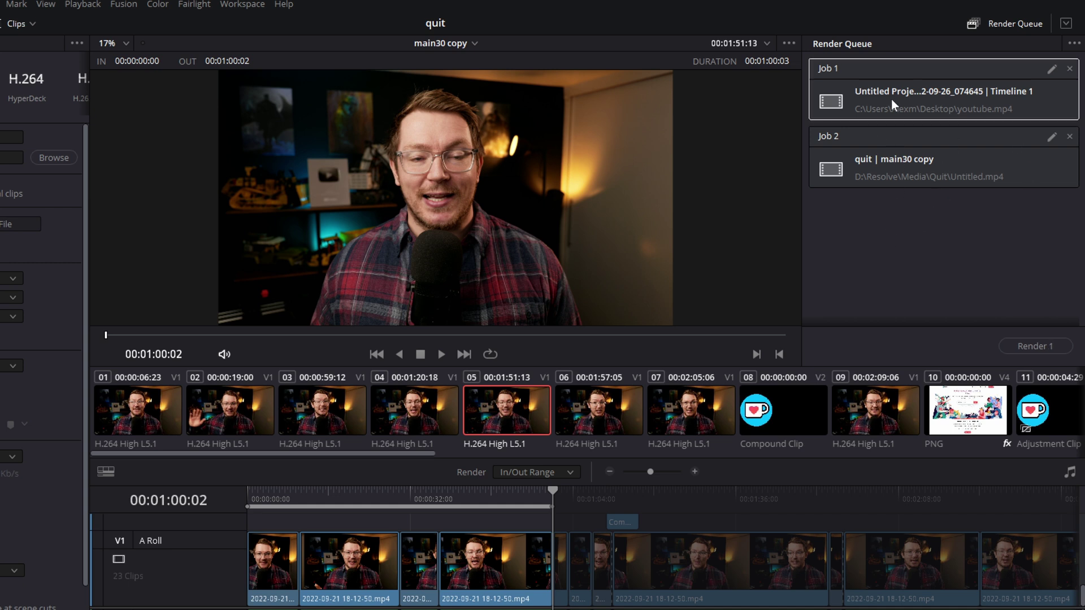
click(910, 181)
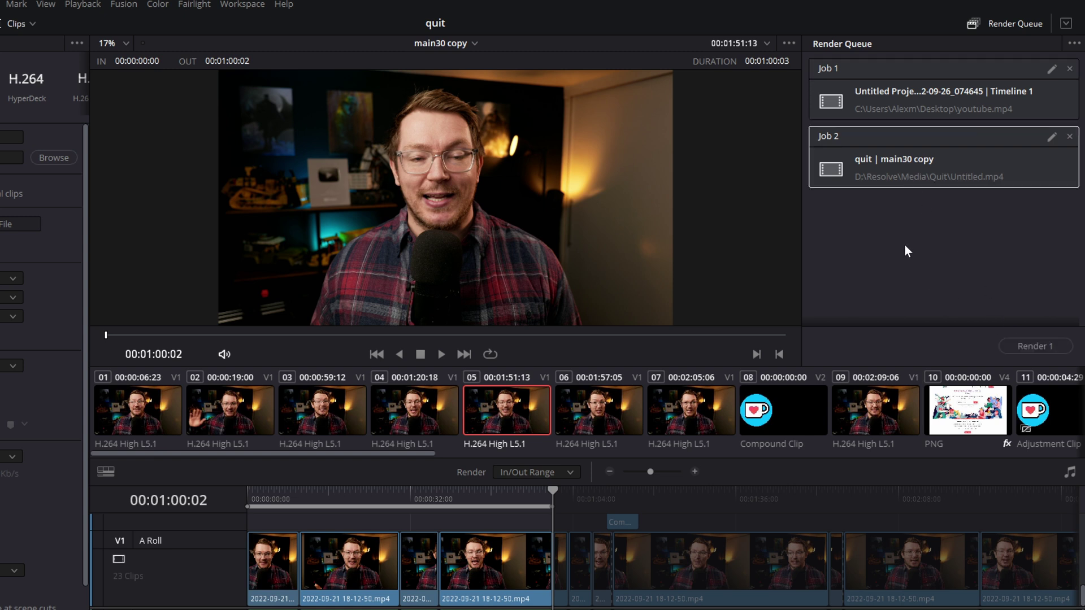
drag(966, 243, 861, 78)
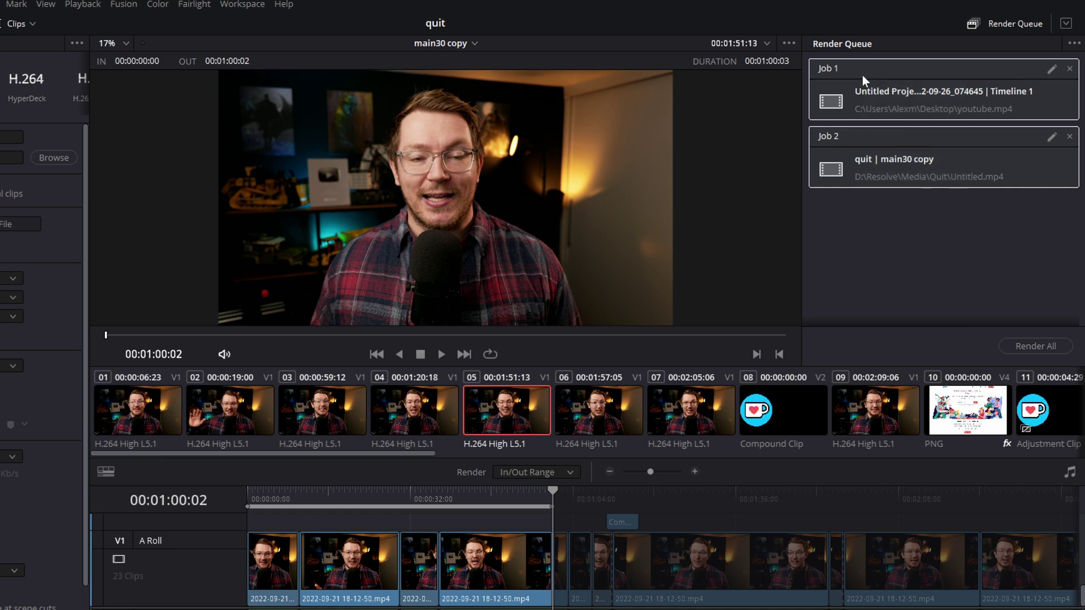
click(908, 224)
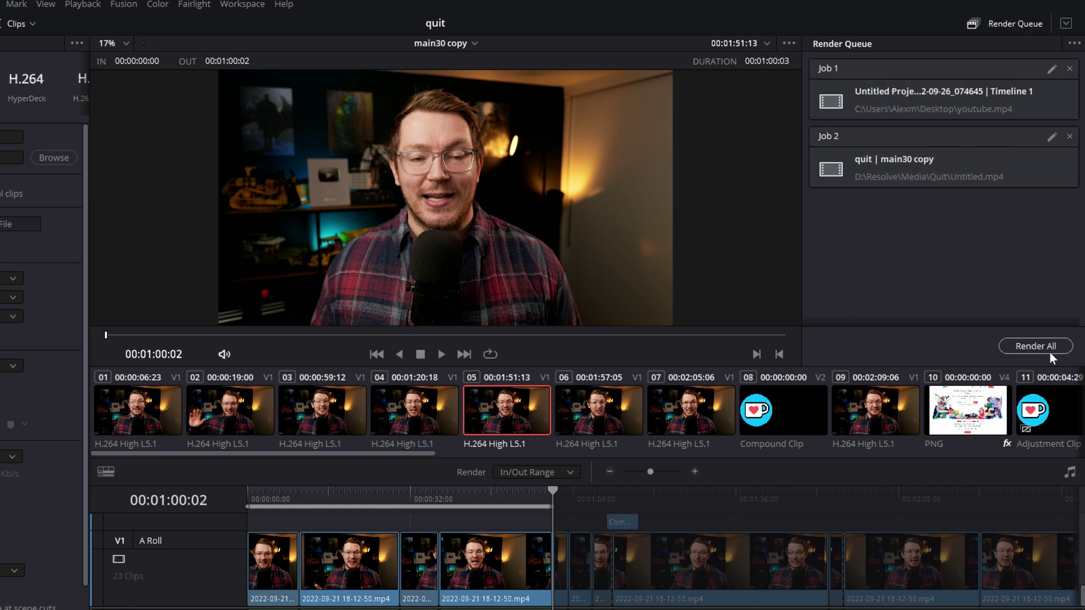